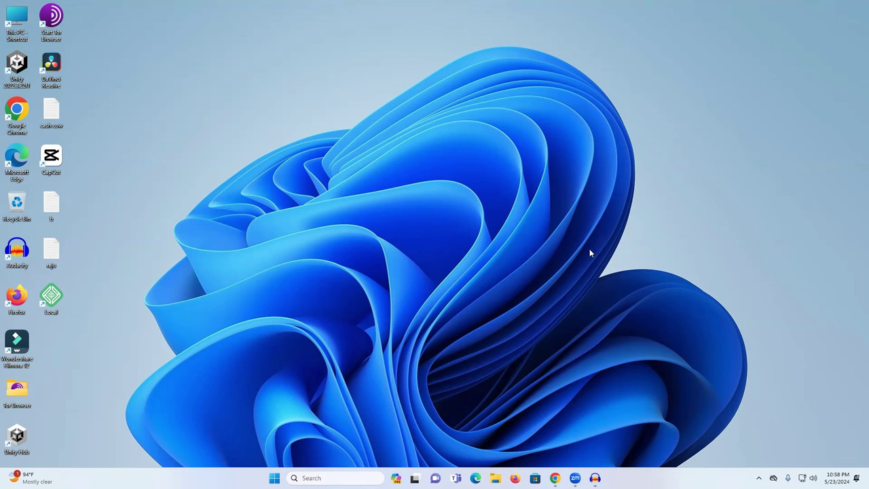
# - Switch to Chrome and replace the YouTube quiz game tab with a new blank tab
pyautogui.click(554, 478)
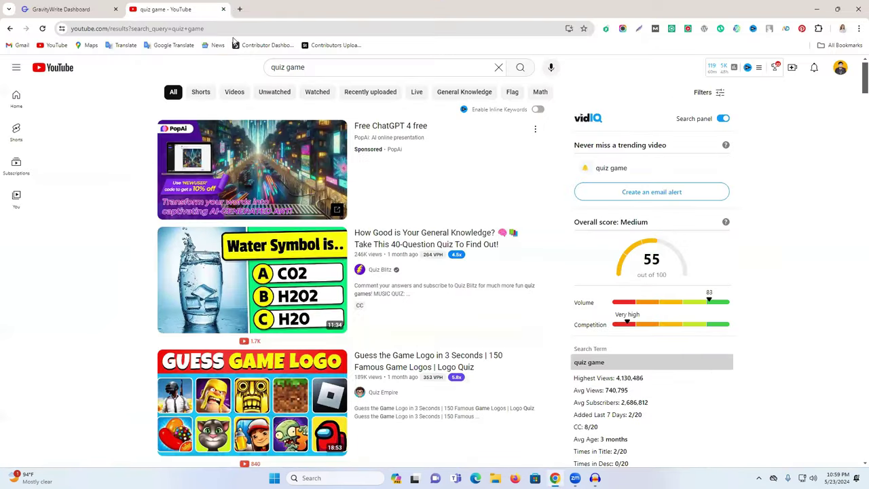
pyautogui.click(242, 10)
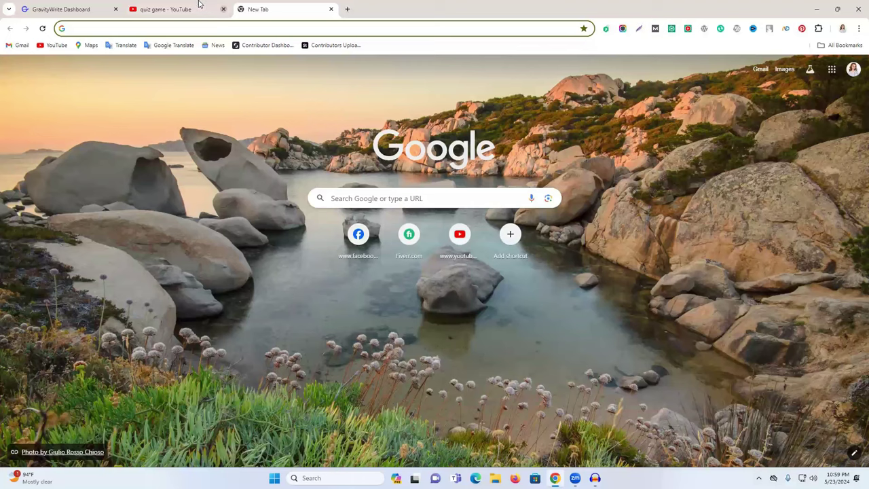
pyautogui.click(221, 12)
pyautogui.click(224, 9)
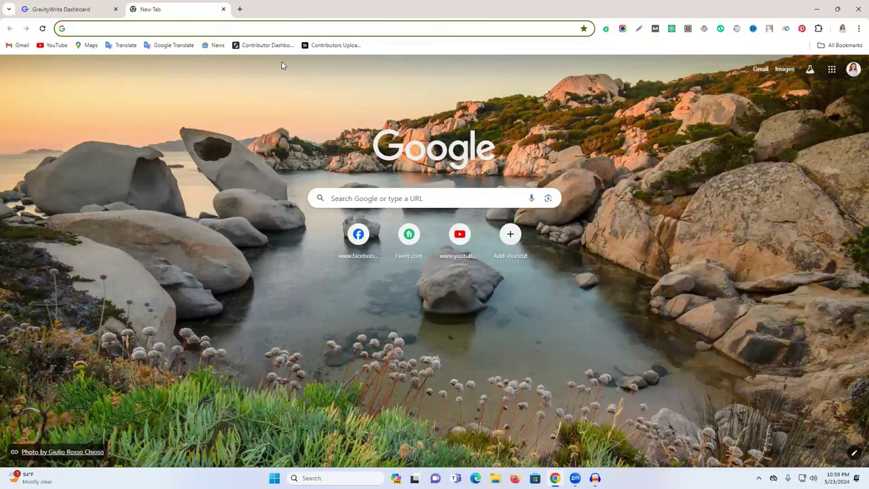
# - Load gravitywrite.com in the new blank tab
pyautogui.click(86, 5)
pyautogui.click(197, 9)
pyautogui.click(200, 30)
pyautogui.write('g')
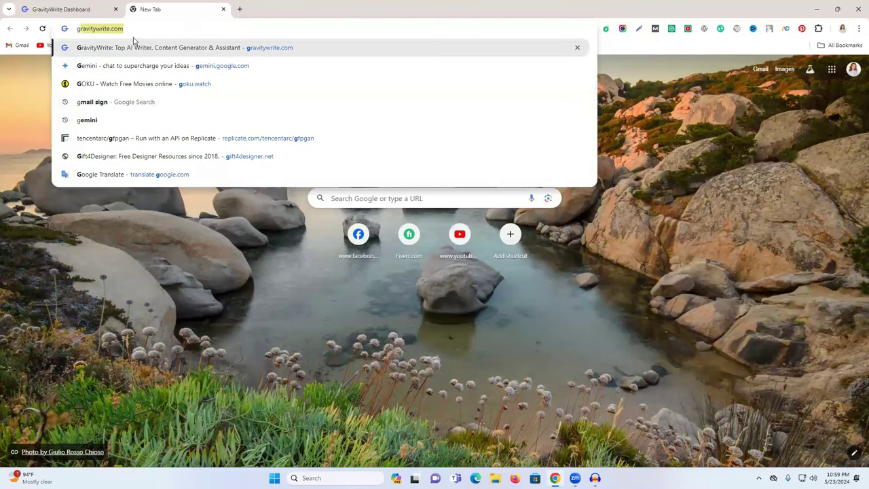
pyautogui.click(179, 50)
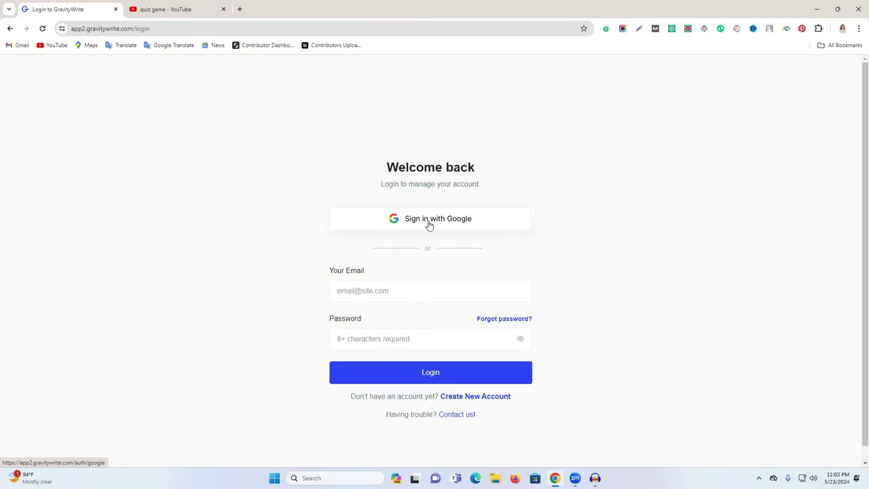
# - Sign in to GravityWrite with an existing Google account and dismiss the Mid May Sale offer
pyautogui.click(428, 225)
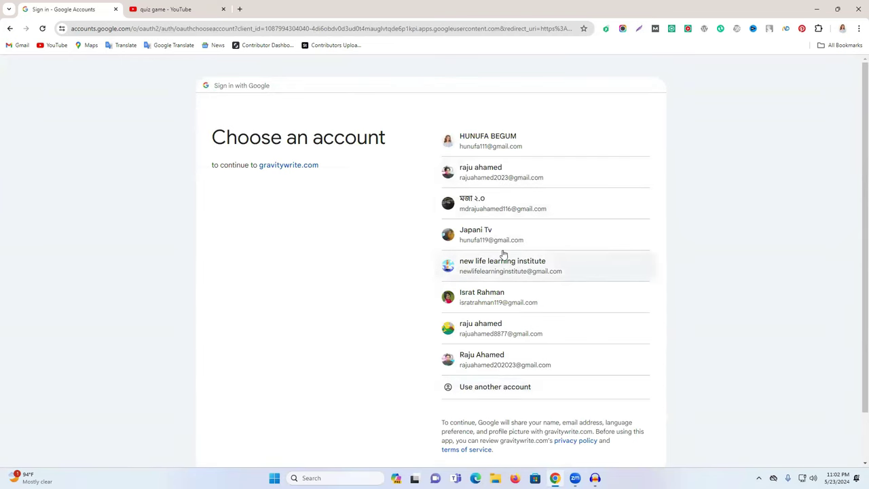
pyautogui.click(519, 303)
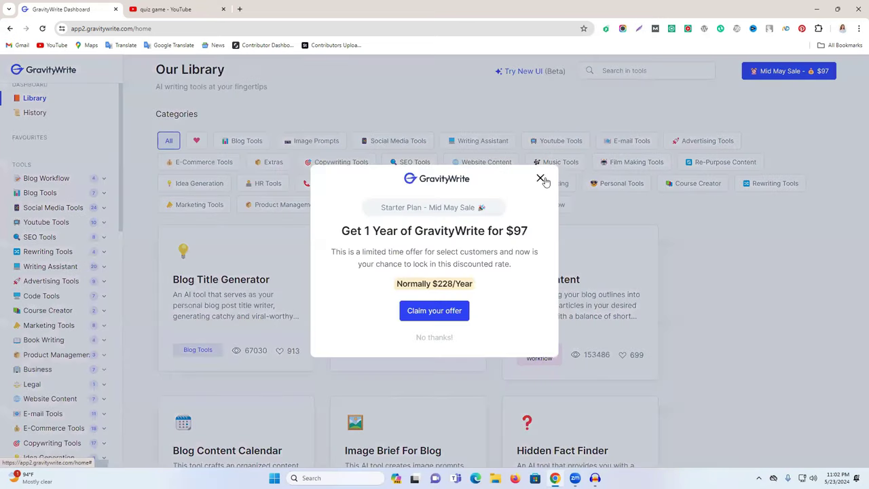
pyautogui.click(540, 179)
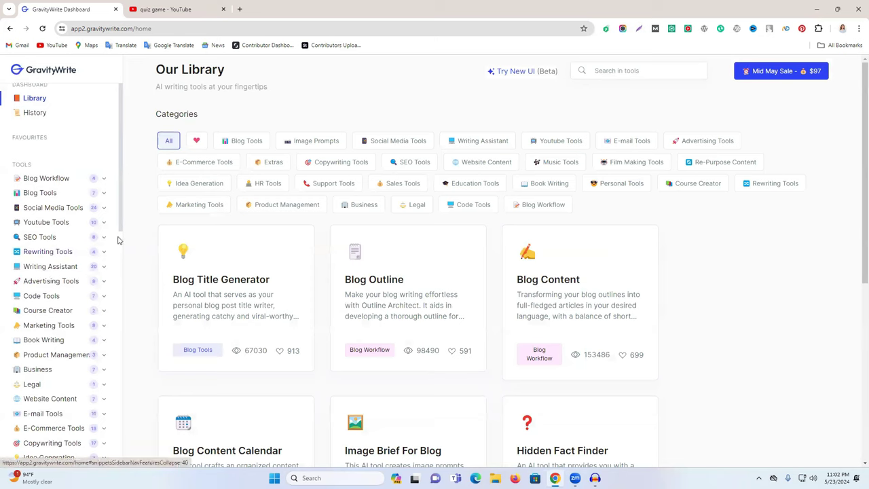
# - Open the YT Idea & Content Planner from the Youtube Tools category
pyautogui.scroll(-2, 51, 207)
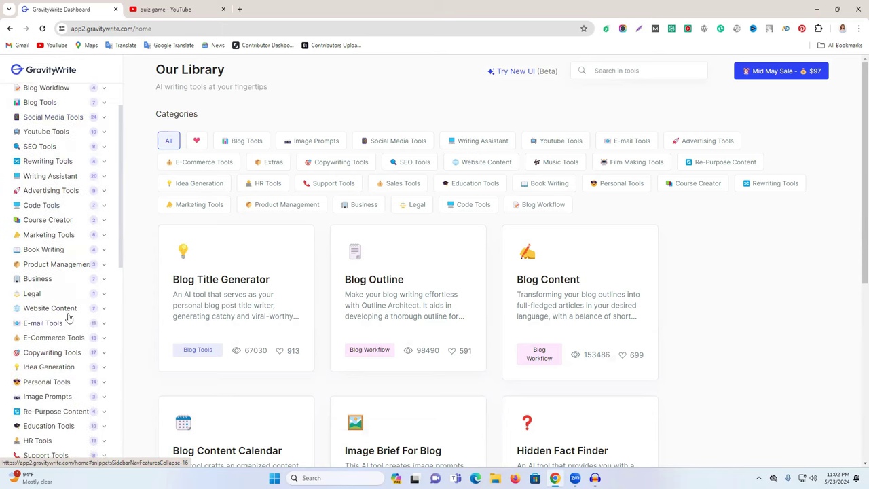
pyautogui.scroll(3, 70, 272)
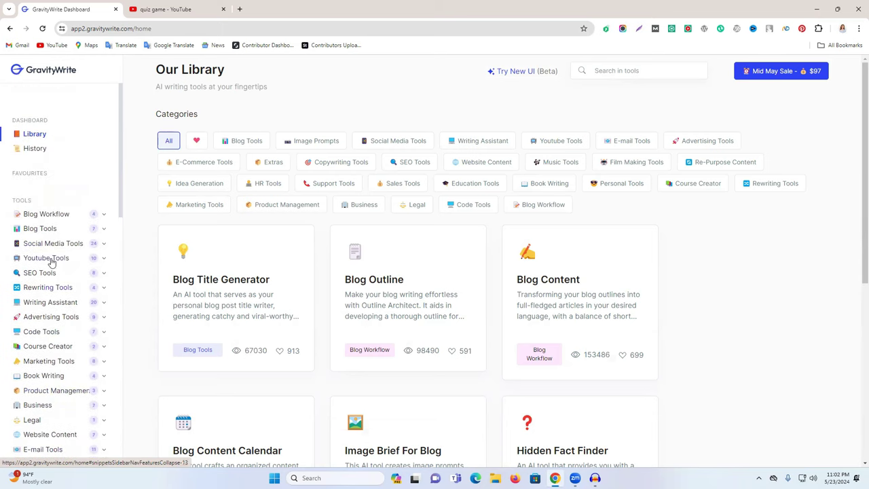
pyautogui.click(47, 261)
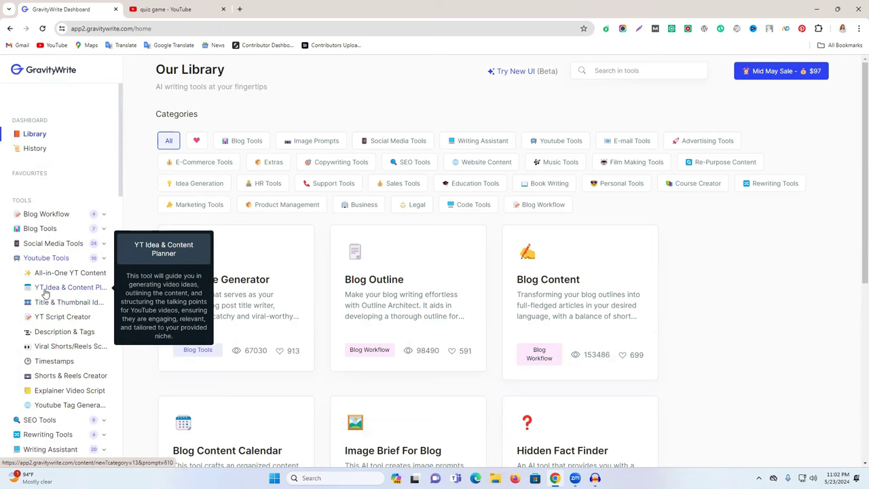
pyautogui.click(80, 290)
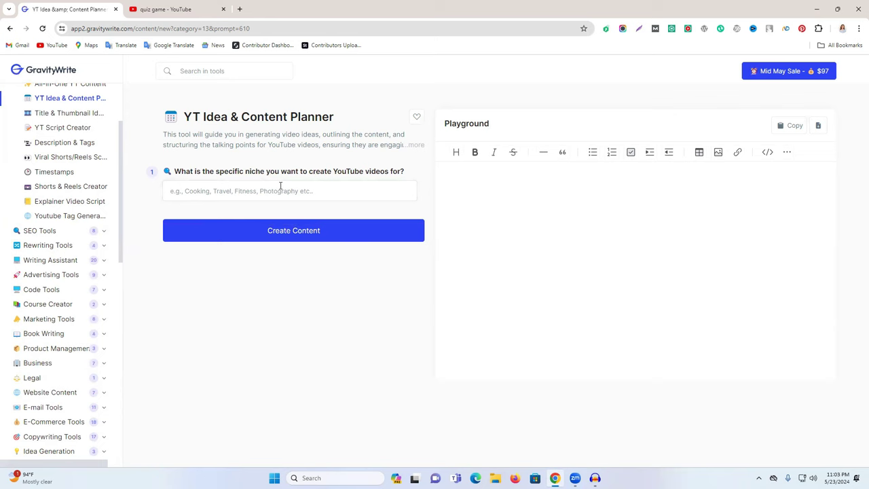
# - Copy the "quiz game" search term from YouTube, enter it as the planner's niche and generate the content
pyautogui.click(194, 193)
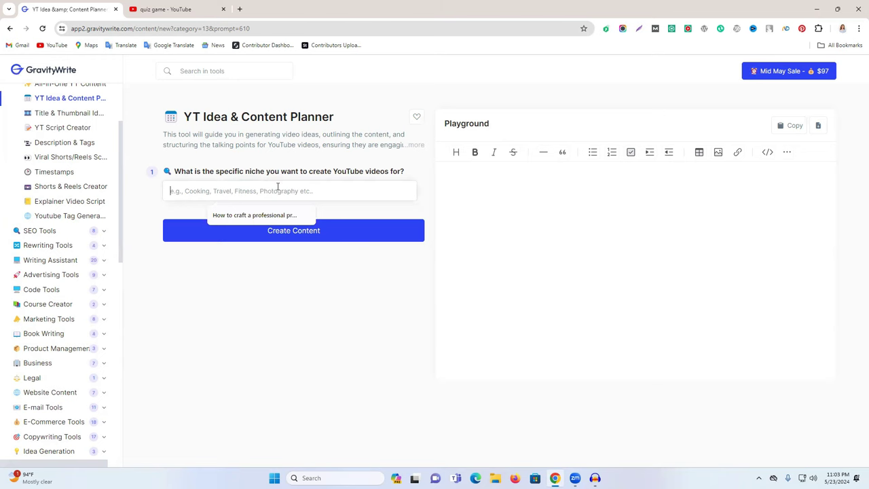
pyautogui.click(171, 5)
pyautogui.click(308, 68)
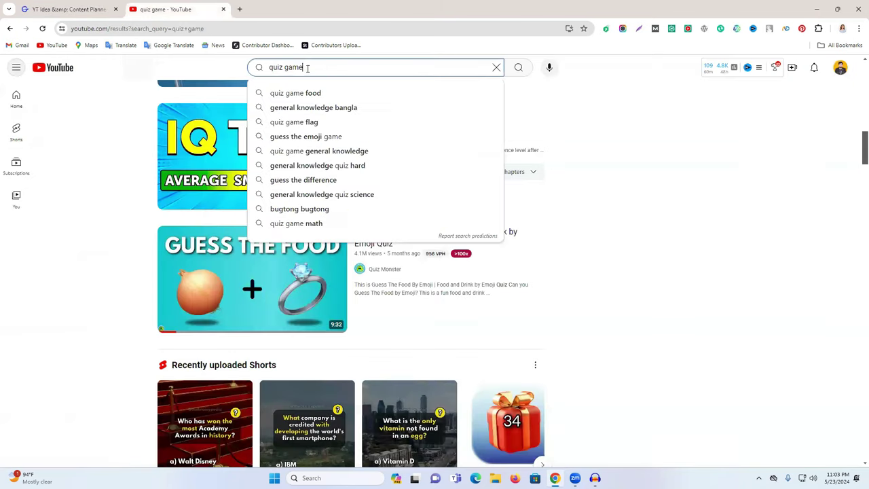
pyautogui.hotkey('ctrl', 'a')
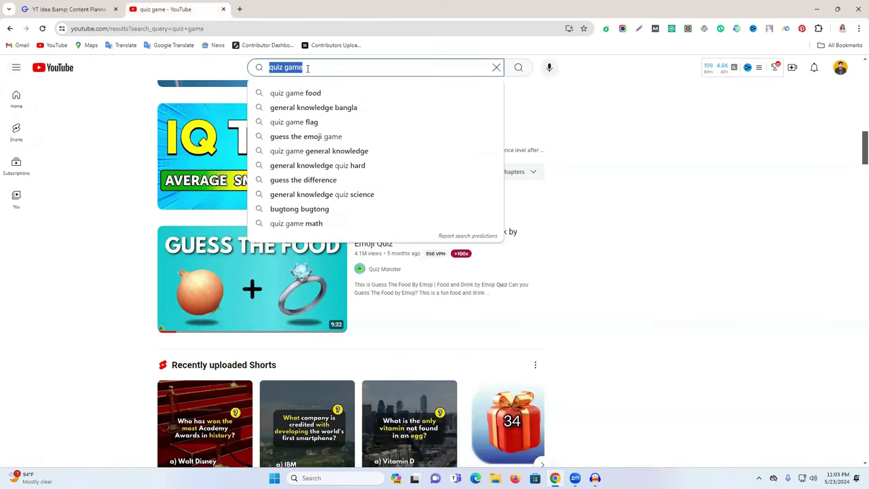
pyautogui.click(621, 129)
pyautogui.scroll(1, 397, 178)
pyautogui.scroll(3, 397, 178)
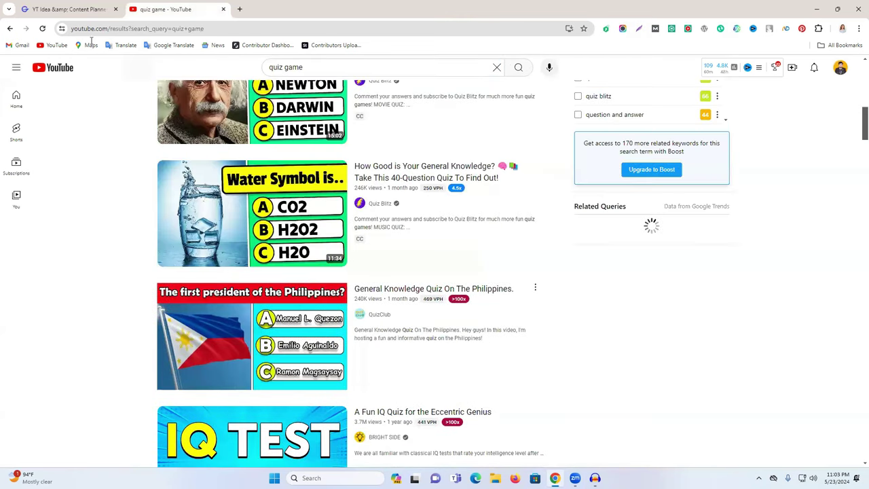
pyautogui.scroll(4, 273, 174)
pyautogui.hotkey('ctrl', 'shift', 'Tab')
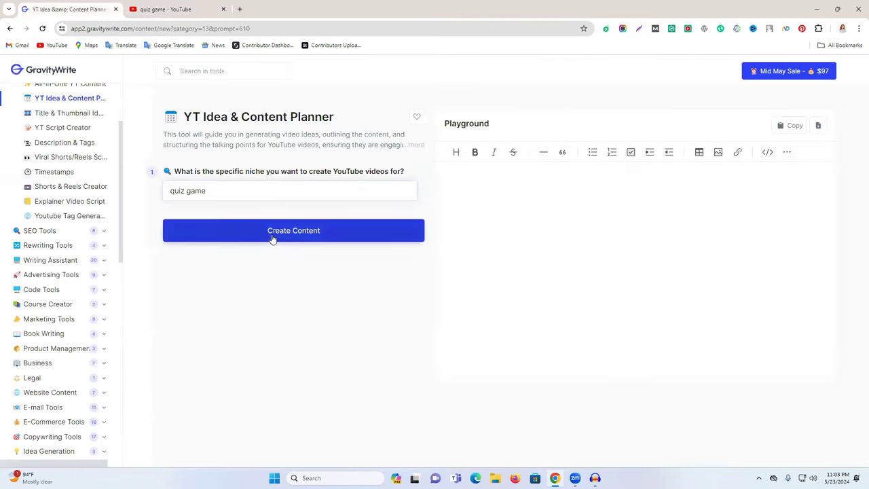
pyautogui.click(272, 239)
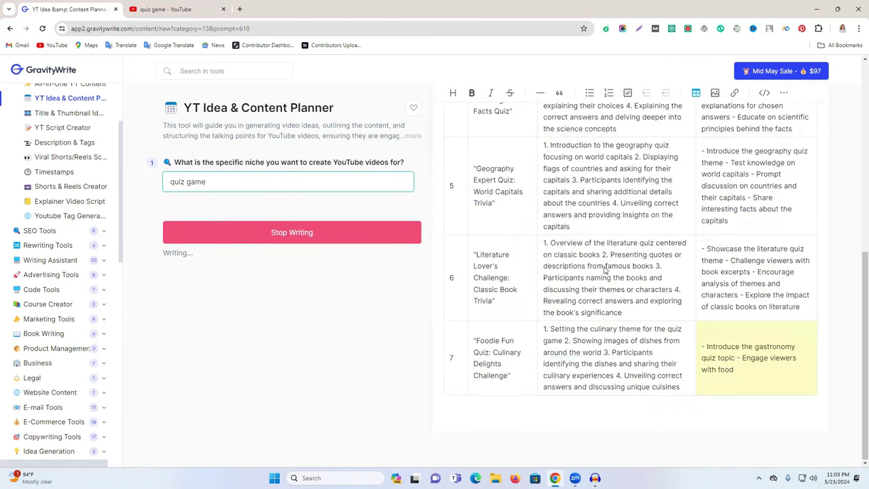
# - Download the generated table of quiz video ideas as a text file
pyautogui.scroll(10, 679, 238)
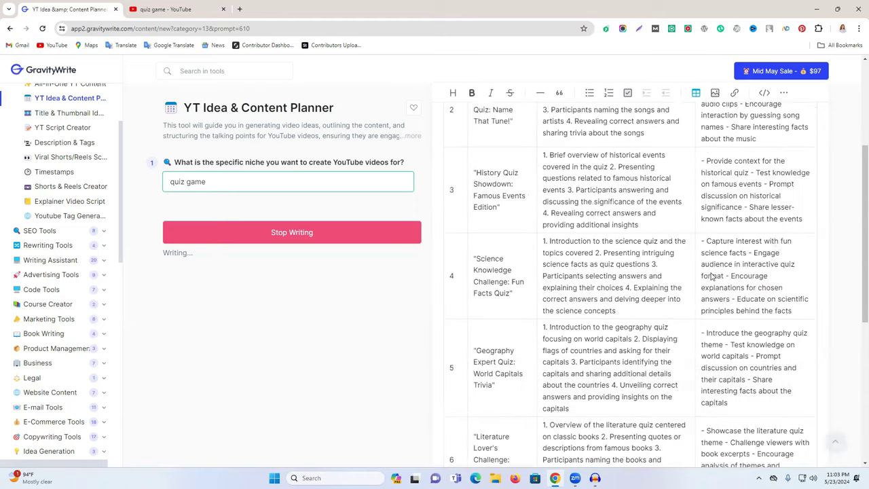
pyautogui.scroll(2, 781, 133)
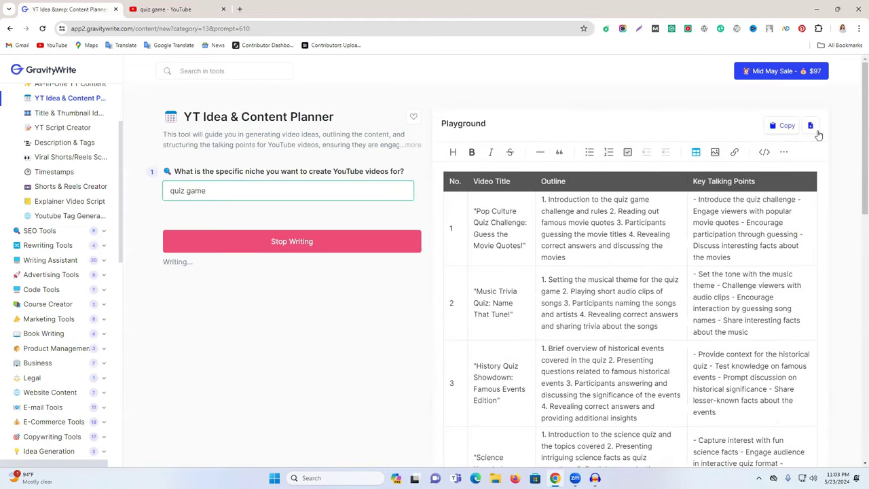
pyautogui.click(811, 127)
# - Open the downloaded content planner text file from the Downloads folder and maximize its window
pyautogui.scroll(-5, 787, 153)
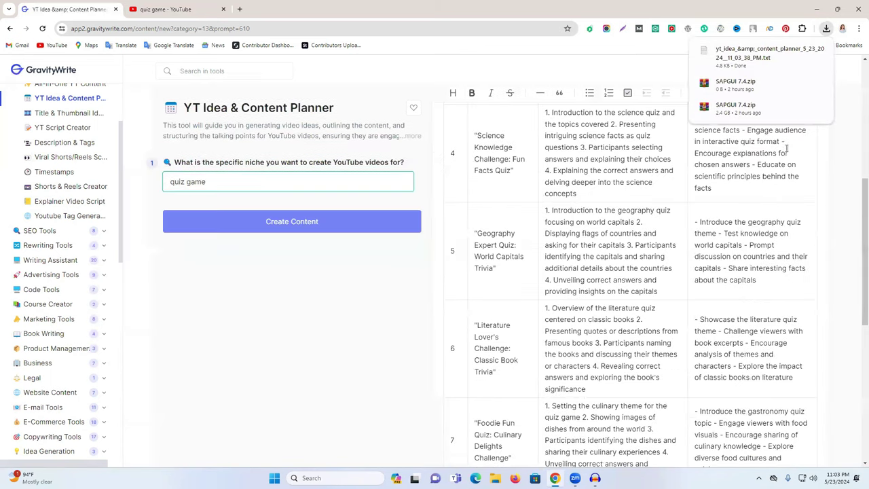
pyautogui.scroll(-4, 612, 216)
pyautogui.scroll(-2, 596, 239)
pyautogui.moveTo(803, 53)
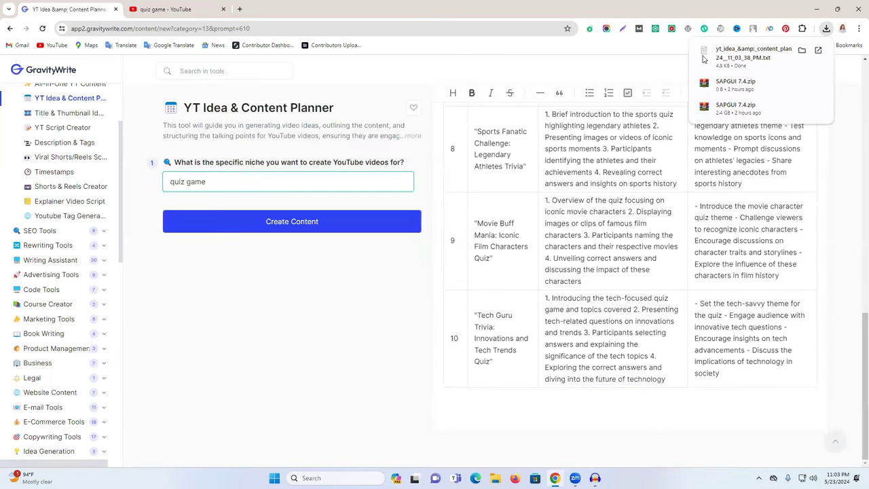
pyautogui.click(802, 52)
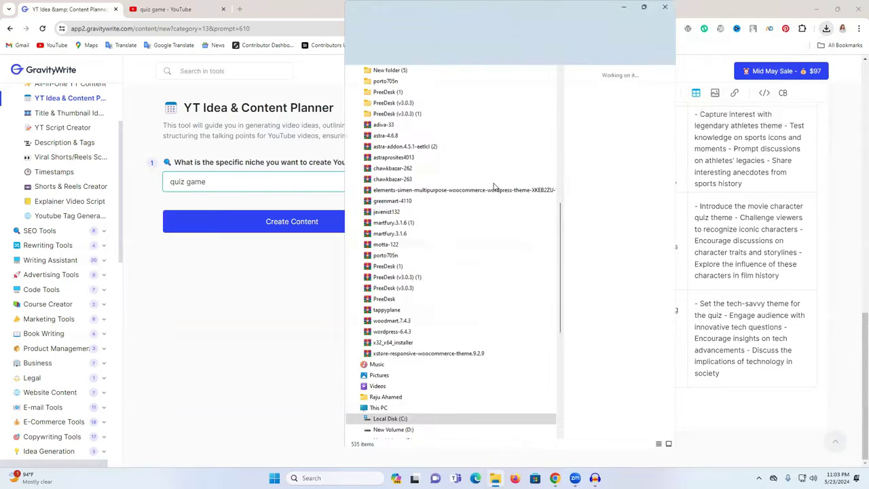
pyautogui.doubleClick(245, 122)
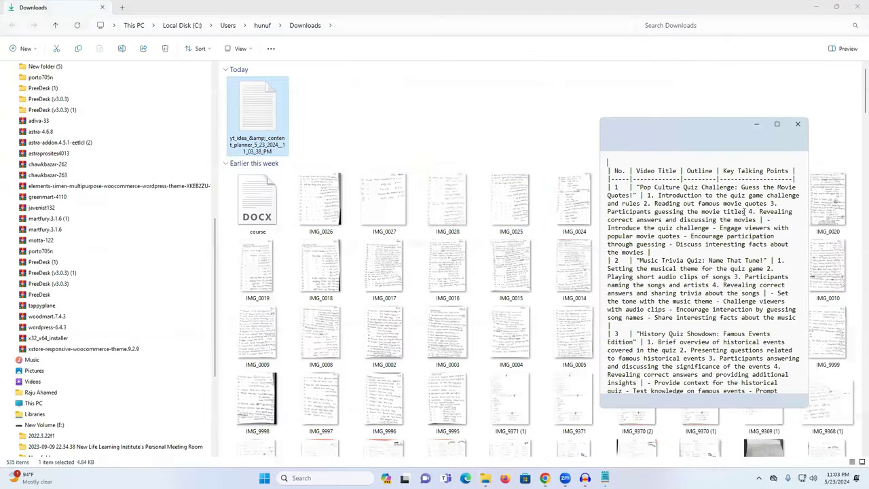
pyautogui.click(774, 126)
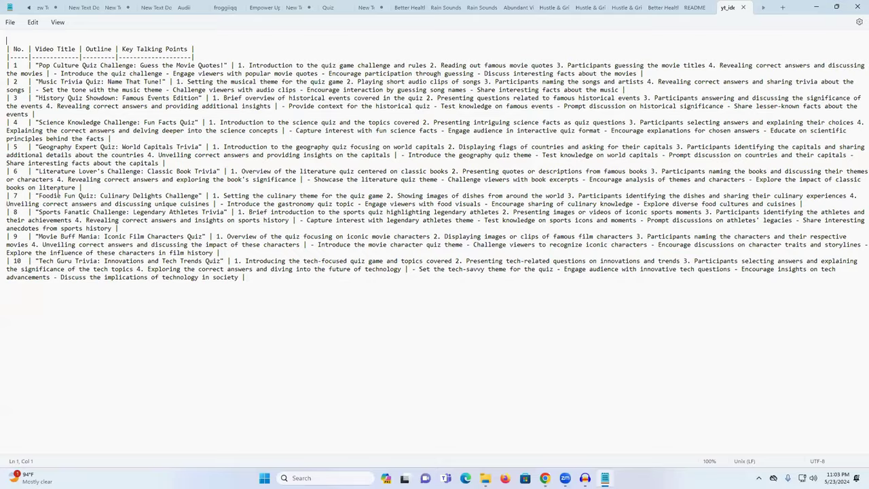
# - Copy the first video idea row from the text file and translate it from English to Bengali in Google Translate
pyautogui.tripleClick(29, 65)
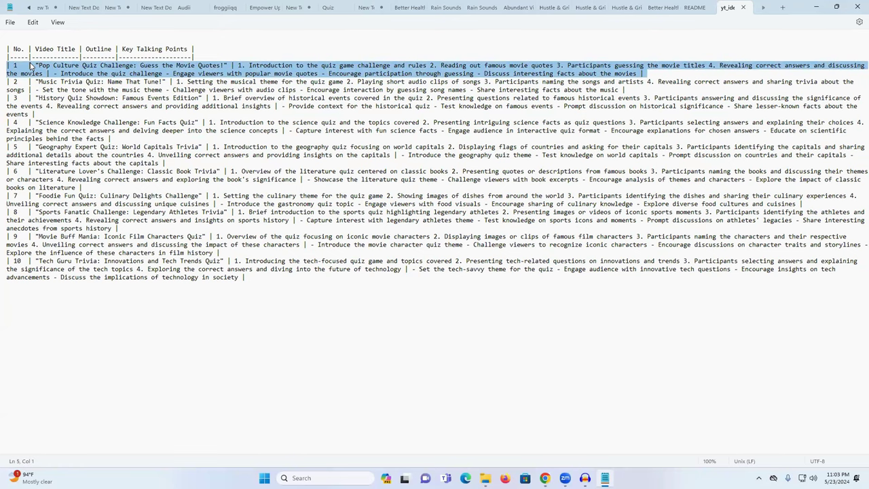
pyautogui.click(835, 6)
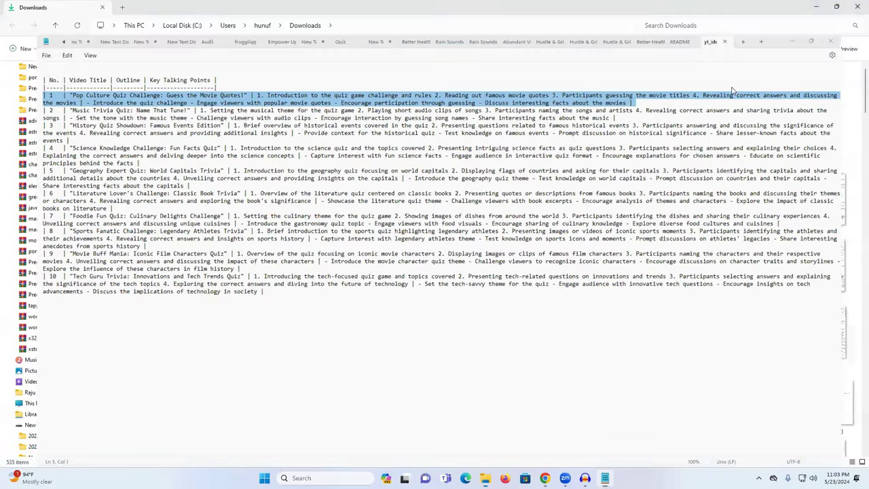
pyautogui.hotkey('alt', 'Tab')
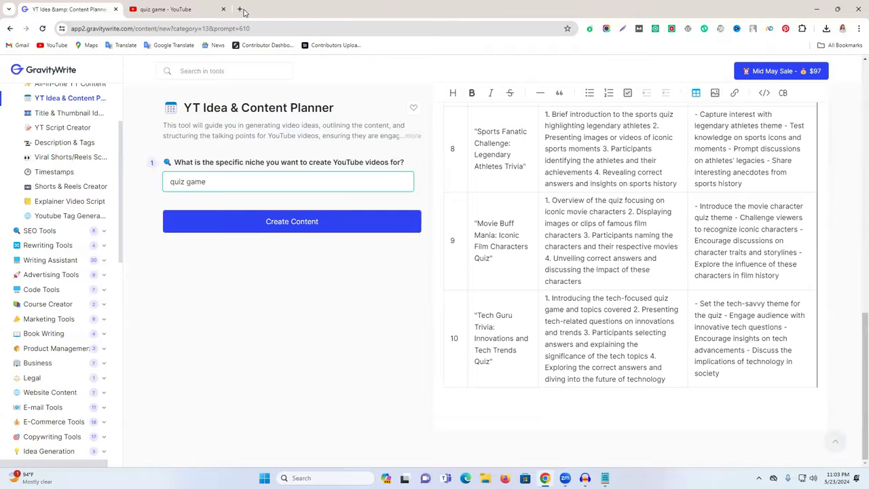
pyautogui.hotkey('ctrl', 't')
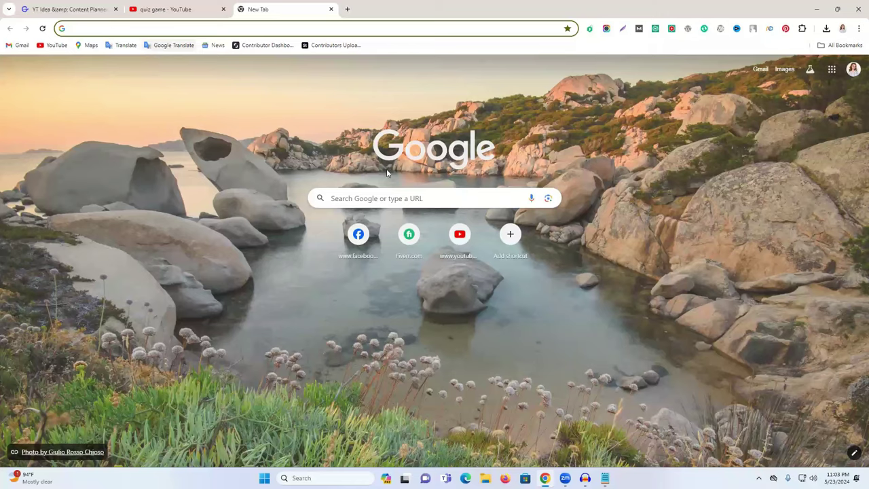
pyautogui.hotkey('ctrl', 'v')
pyautogui.press('Return')
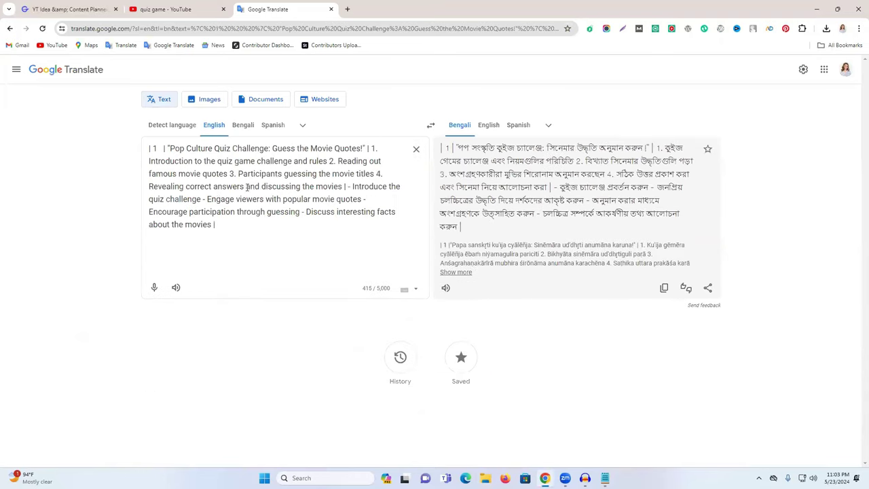
# - Separate the video title from its outline with blank lines and strip the row number, bars and quotation marks around it
pyautogui.click(368, 148)
pyautogui.press('Return')
pyautogui.press('Return')
pyautogui.press('Return')
pyautogui.press('Return')
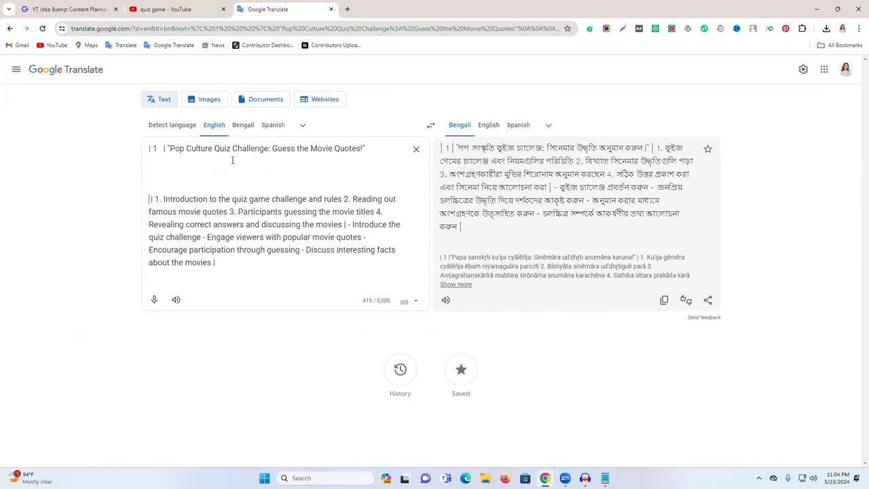
pyautogui.moveTo(169, 147); pyautogui.dragTo(144, 150)
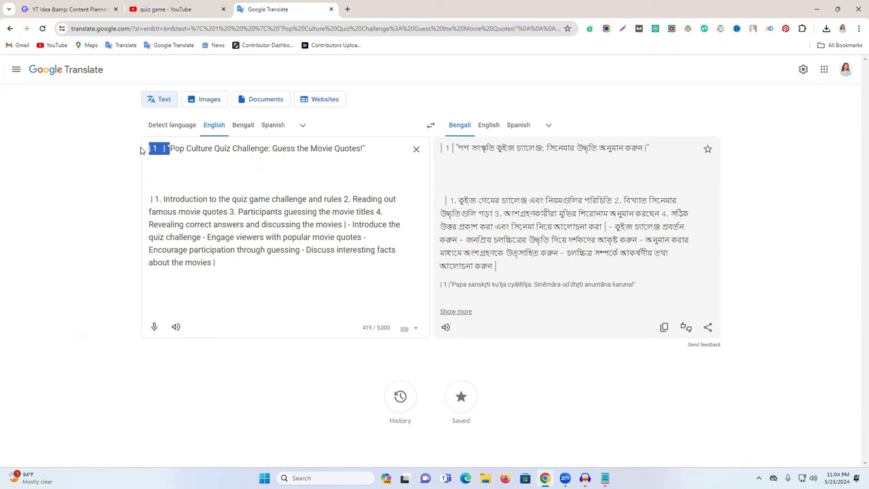
pyautogui.press('BackSpace')
pyautogui.click(347, 154)
pyautogui.press('BackSpace')
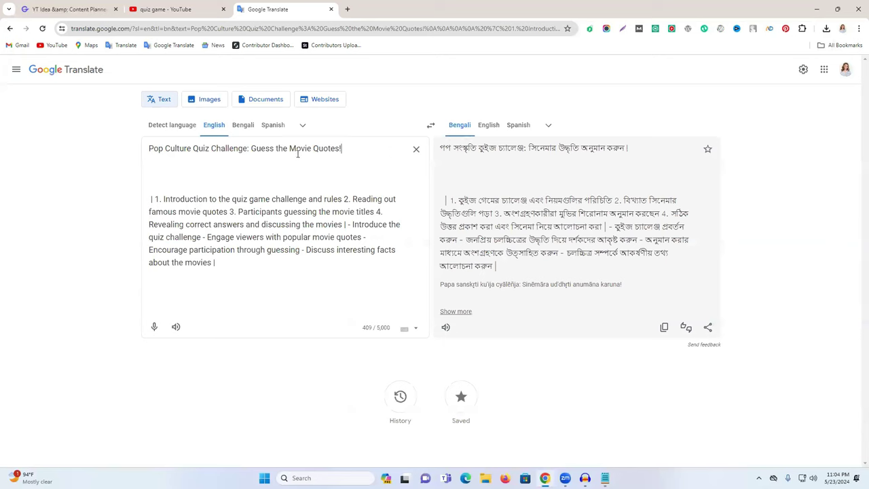
# - Copy "Pop Culture Quiz Challenge" from the title and search YouTube for it
pyautogui.click(248, 149)
pyautogui.moveTo(150, 148); pyautogui.dragTo(250, 149)
pyautogui.click(201, 8)
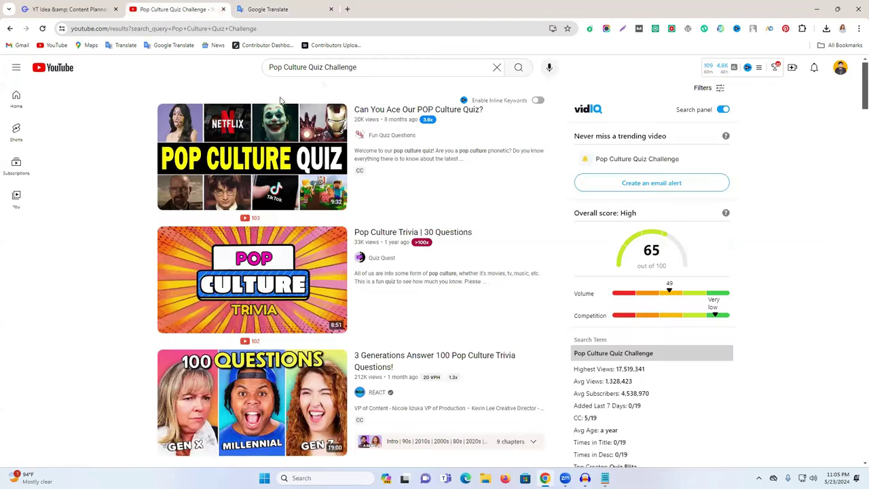
pyautogui.click(324, 67)
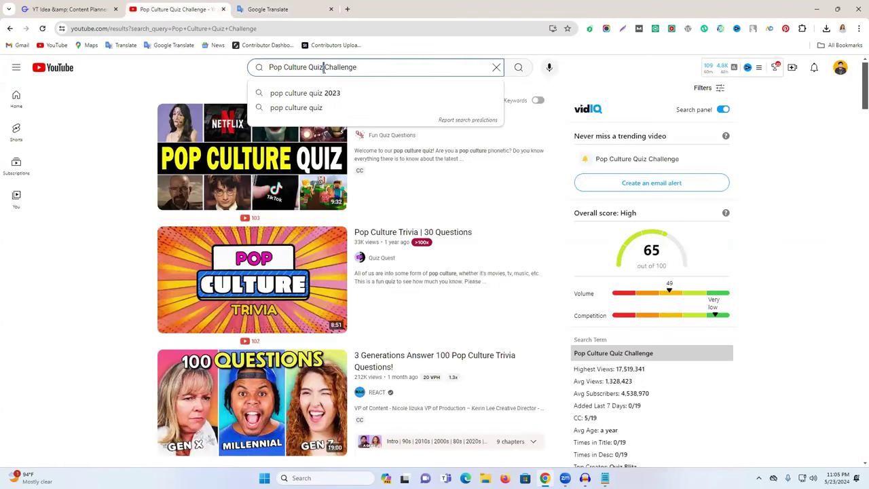
# - Rerun the YouTube search for "Pop Culture Quiz Challenge" and look through the resulting videos
pyautogui.click(521, 71)
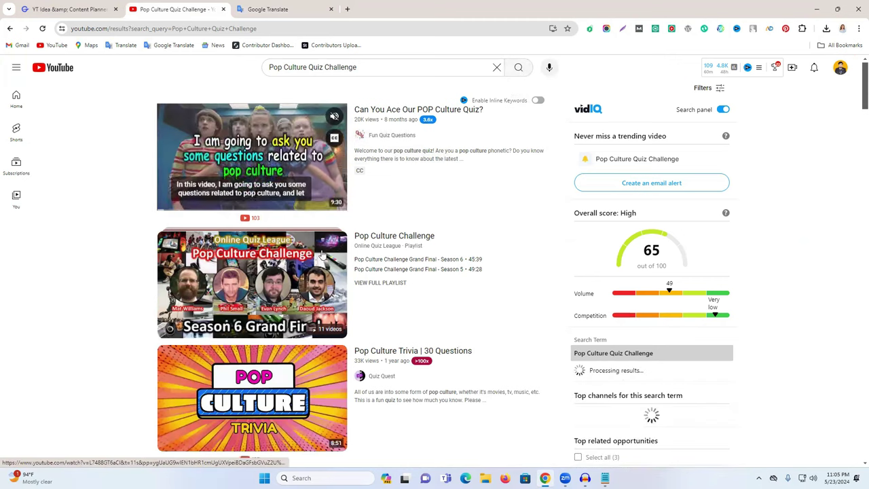
pyautogui.scroll(-4, 455, 328)
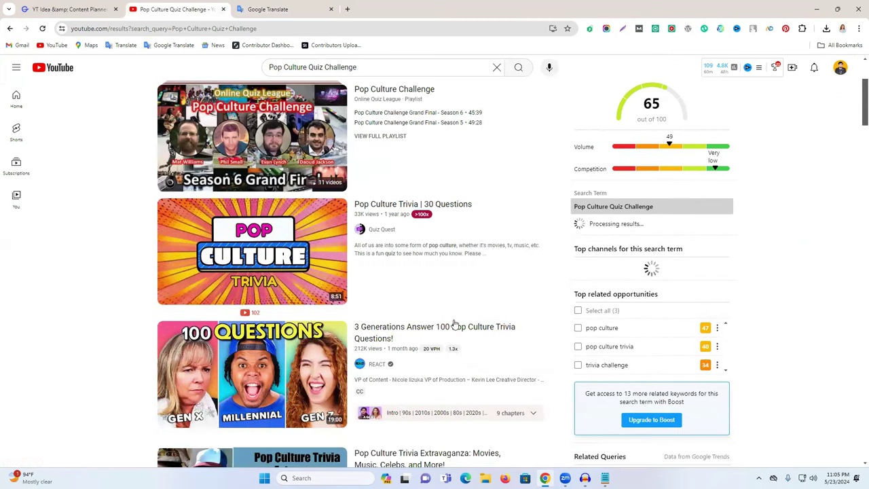
pyautogui.scroll(5, 455, 323)
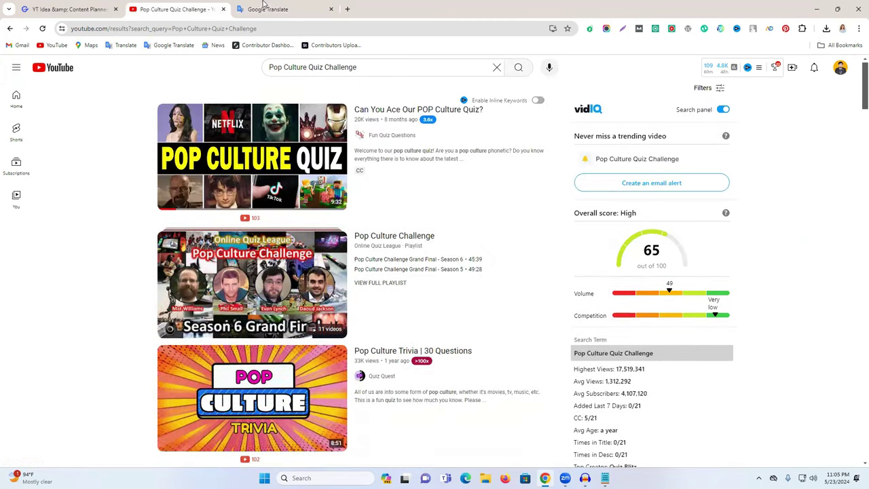
# - Open Google Drive in a new browser tab and create a blank Google Docs document
pyautogui.click(265, 8)
pyautogui.click(179, 9)
pyautogui.click(347, 8)
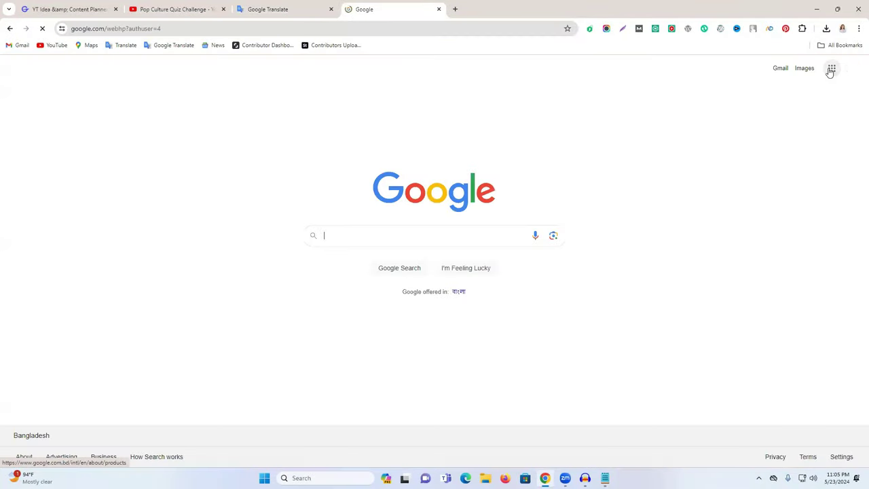
pyautogui.click(831, 68)
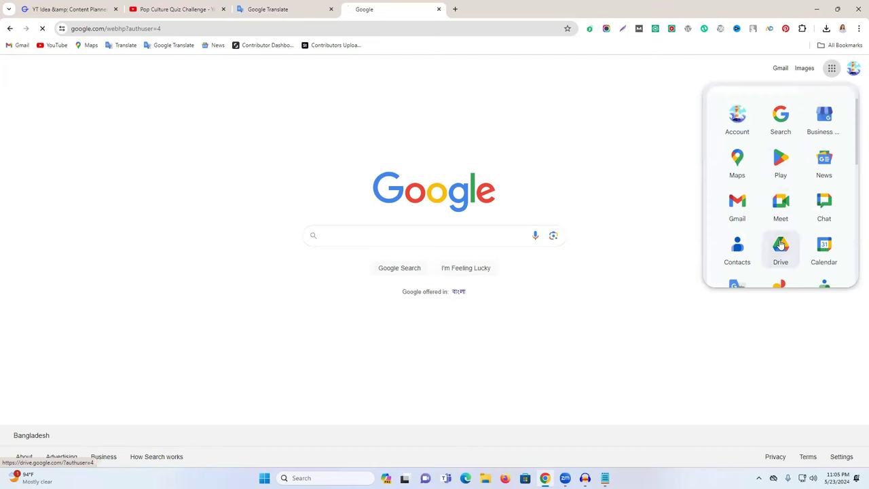
pyautogui.click(781, 246)
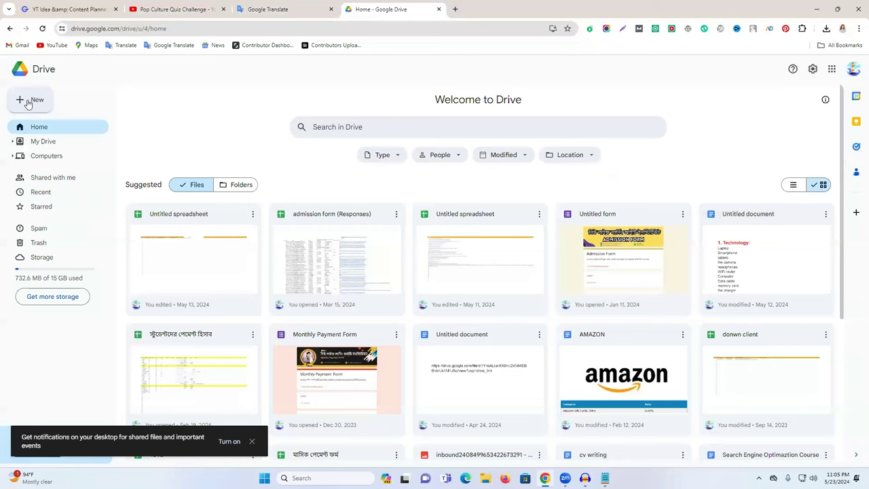
pyautogui.click(28, 103)
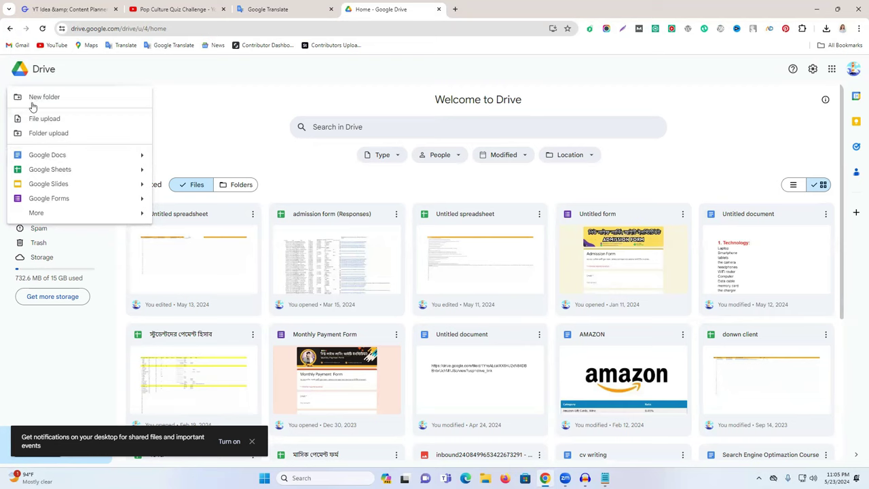
pyautogui.click(64, 157)
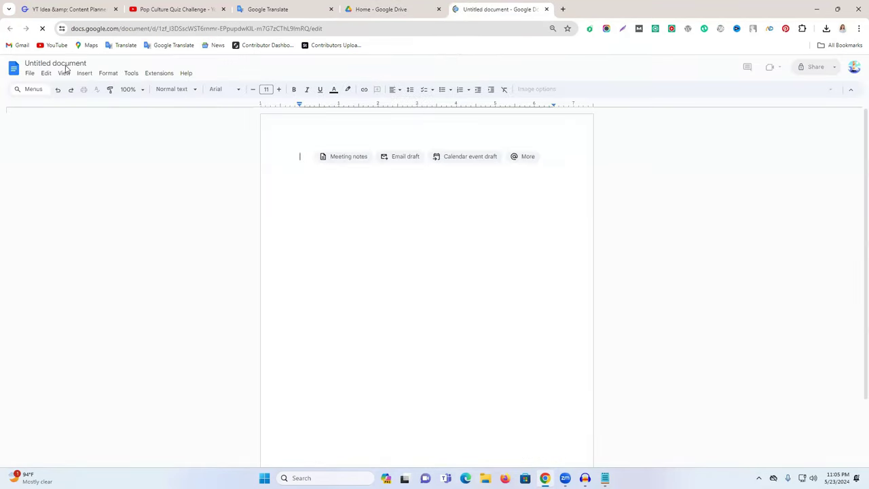
# - Rename the untitled document as "Video SEO Proof"
pyautogui.click(66, 64)
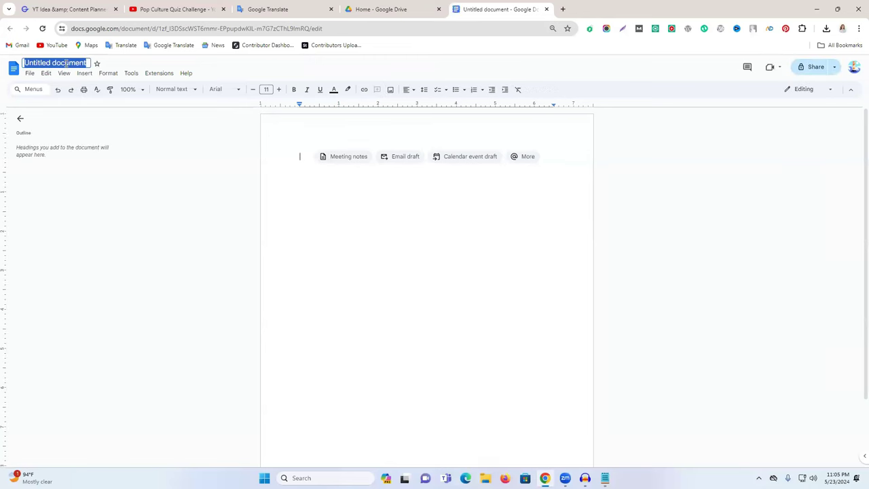
pyautogui.write('Vidre')
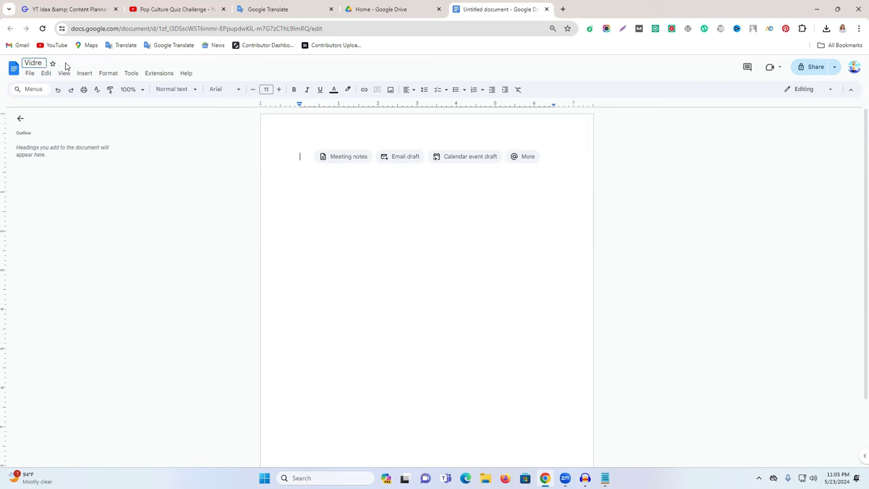
pyautogui.press('BackSpace')
pyautogui.press('BackSpace')
pyautogui.write('eo SEO Proof')
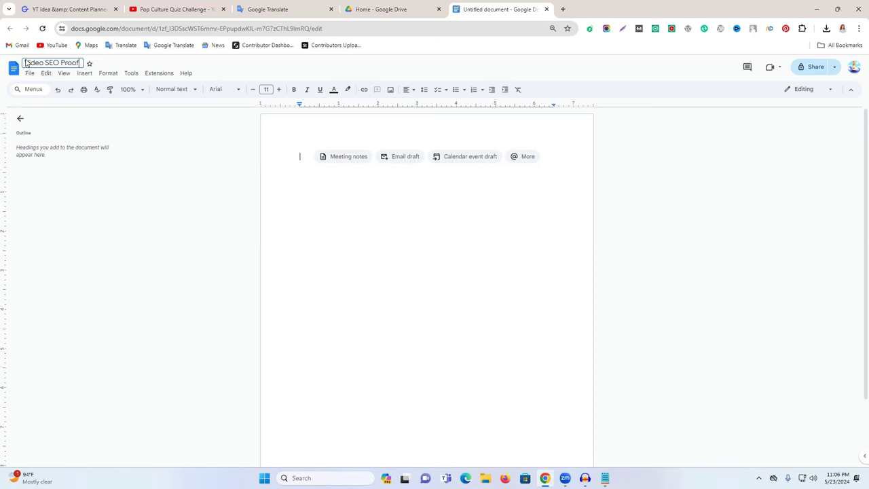
pyautogui.press('Return')
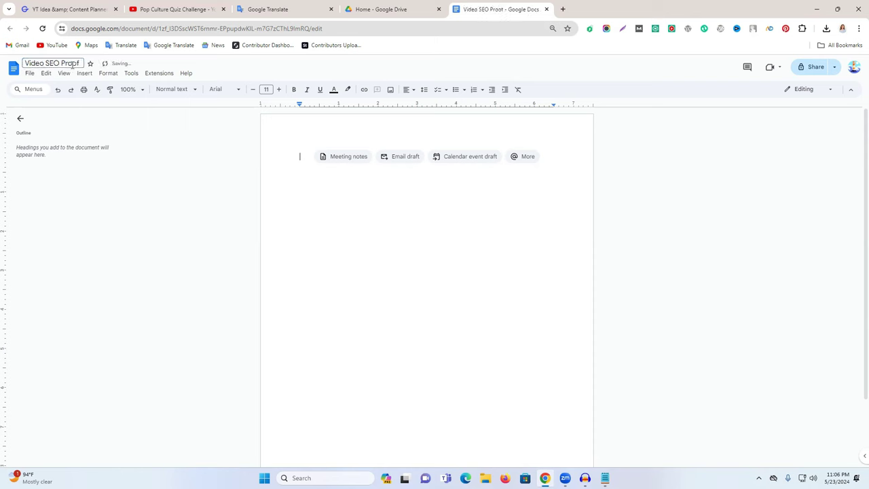
# - Copy the title "Pop Culture Quiz Challenge: Guess the Movie Quotes!" from Google Translate and paste it into the Video SEO Proof document
pyautogui.click(289, 8)
pyautogui.tripleClick(238, 154)
pyautogui.hotkey('ctrl', 'c')
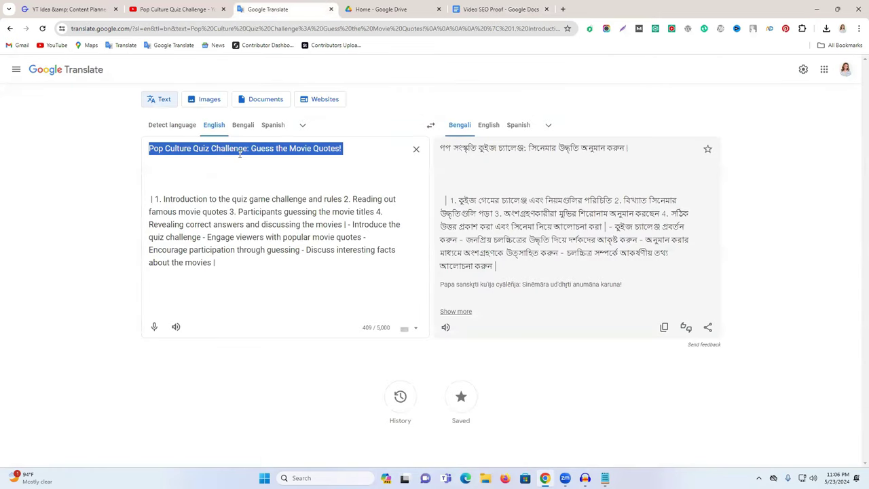
pyautogui.click(483, 5)
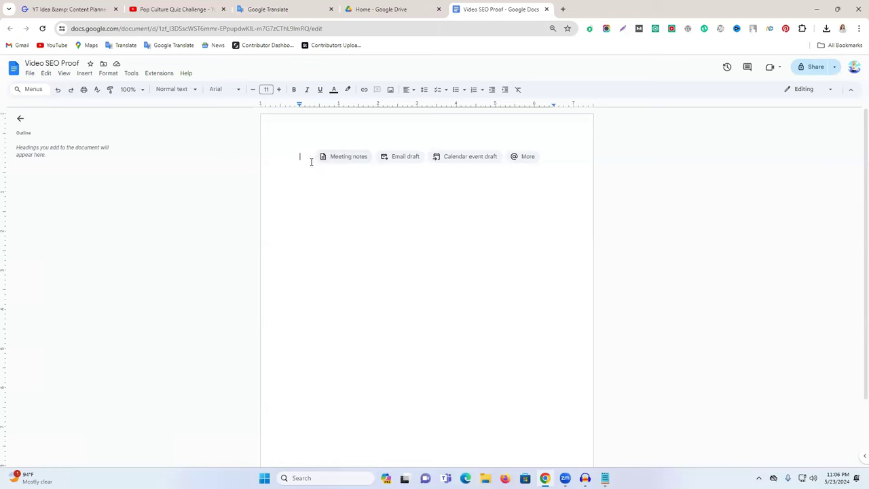
pyautogui.hotkey('ctrl', 'v')
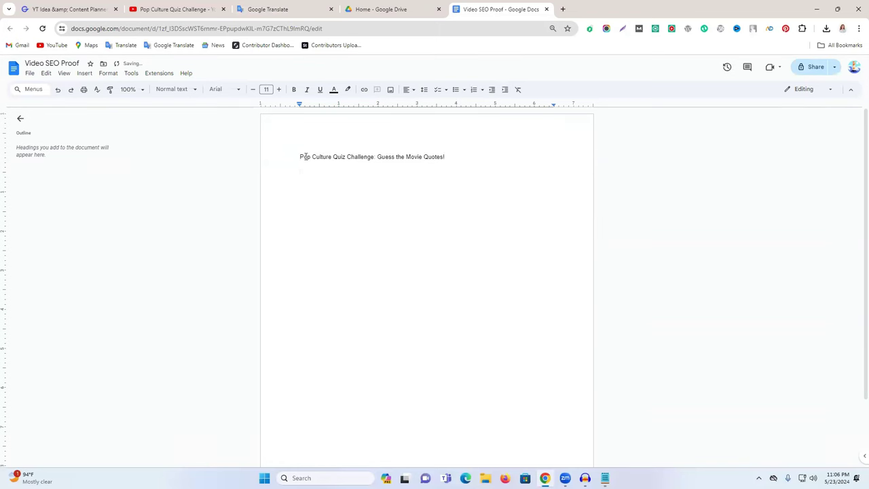
# - Copy the "Video Title" column header from the GravityWrite ideas table and paste it above the quiz title in the document
pyautogui.click(368, 8)
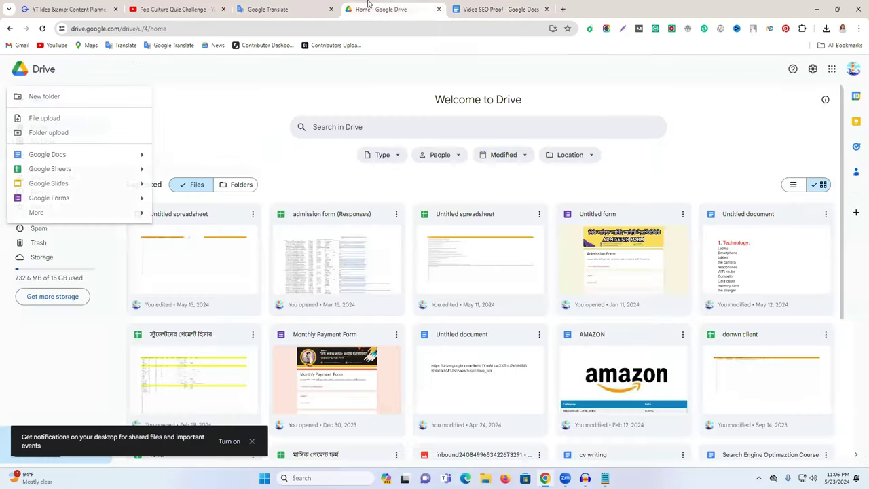
pyautogui.click(68, 9)
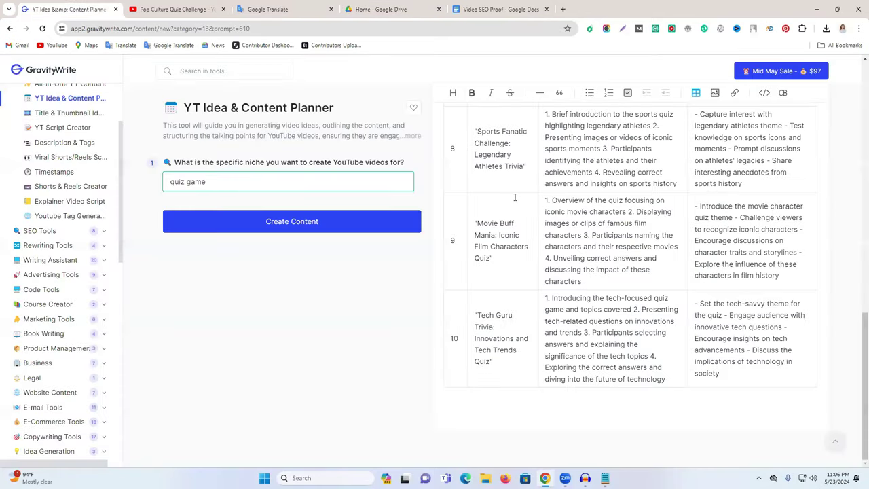
pyautogui.scroll(5, 515, 197)
pyautogui.scroll(5, 575, 183)
pyautogui.tripleClick(492, 185)
pyautogui.hotkey('ctrl', 'c')
pyautogui.click(500, 9)
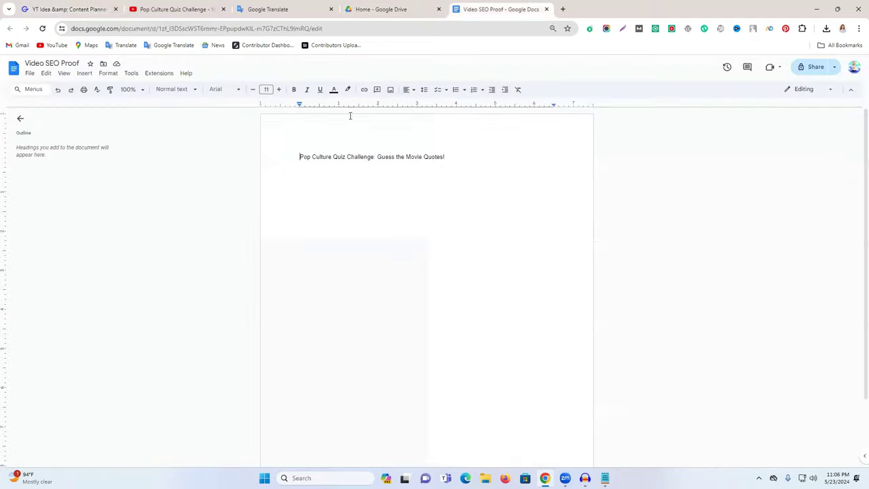
pyautogui.hotkey('ctrl', 'v')
# - Make the "Video Title" heading bold and increase its font size to 19
pyautogui.moveTo(339, 163); pyautogui.dragTo(293, 161)
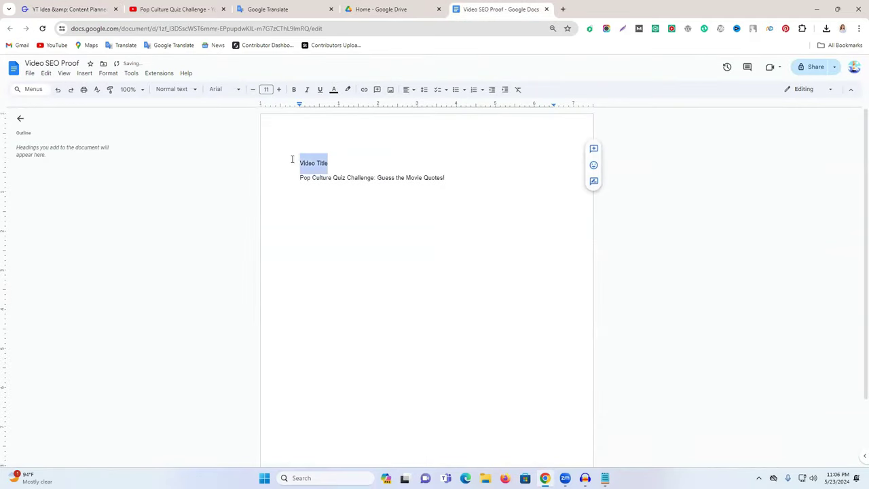
pyautogui.click(296, 90)
pyautogui.click(279, 89)
pyautogui.click(279, 89)
pyautogui.click(279, 90)
pyautogui.click(279, 89)
pyautogui.click(279, 90)
pyautogui.click(279, 90)
pyautogui.click(279, 90)
pyautogui.click(279, 90)
pyautogui.click(397, 165)
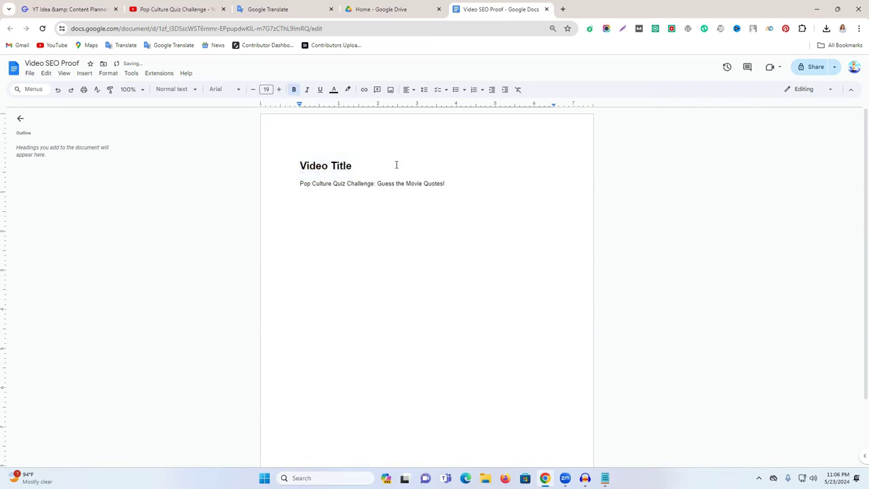
# - Add a colon after the "Video Title" heading and join the quiz title onto the same line
pyautogui.write(':')
pyautogui.click(300, 183)
pyautogui.press('BackSpace')
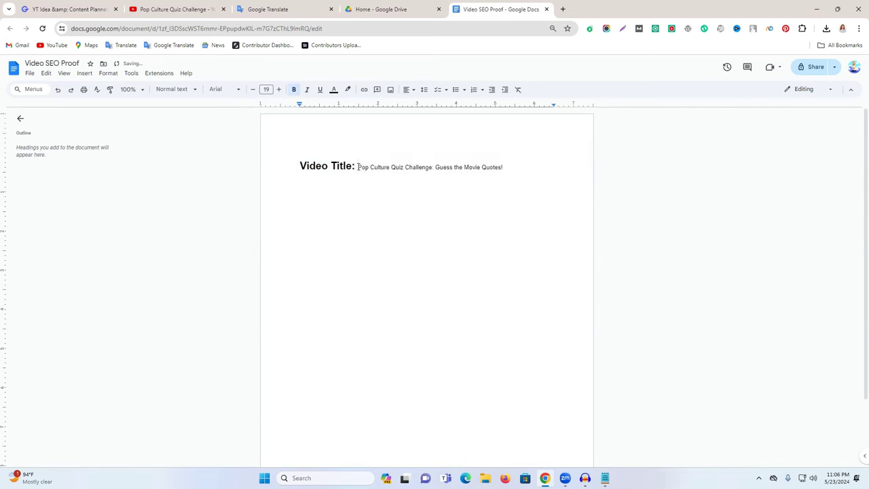
# - Increase the font size of the quiz title text after the heading to 16
pyautogui.moveTo(357, 167); pyautogui.dragTo(537, 167)
pyautogui.click(279, 89)
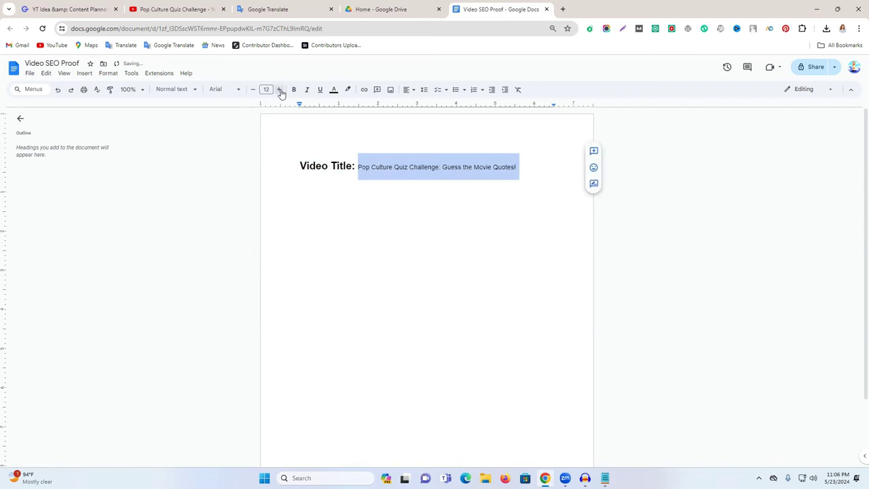
pyautogui.click(279, 89)
pyautogui.click(279, 90)
pyautogui.click(279, 90)
pyautogui.click(279, 90)
pyautogui.click(475, 196)
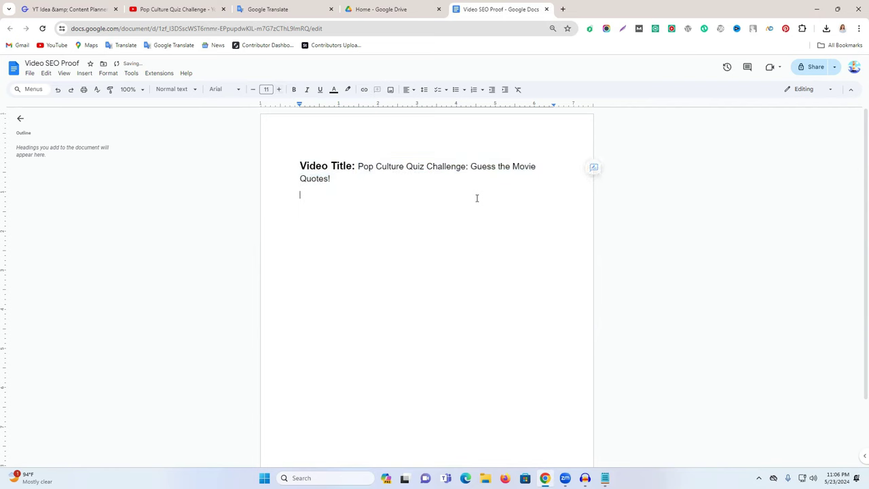
# - Put the quiz title on its own line beneath the "Video Title:" heading and start a new line below it
pyautogui.click(357, 166)
pyautogui.press('Return')
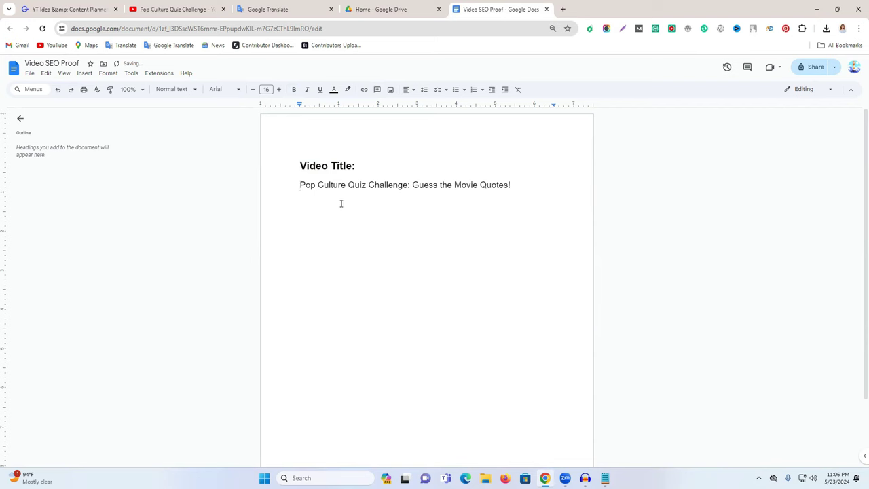
pyautogui.click(524, 188)
pyautogui.press('Return')
pyautogui.doubleClick(333, 184)
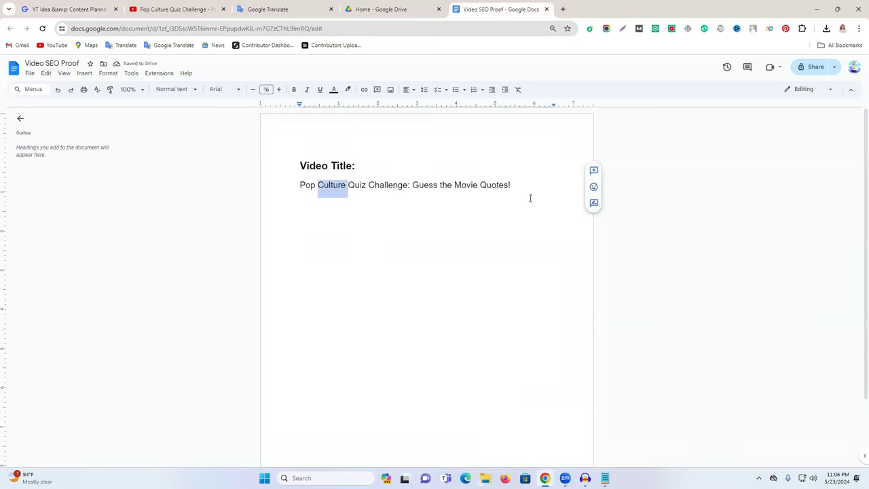
pyautogui.click(529, 172)
pyautogui.click(525, 185)
pyautogui.press('Return')
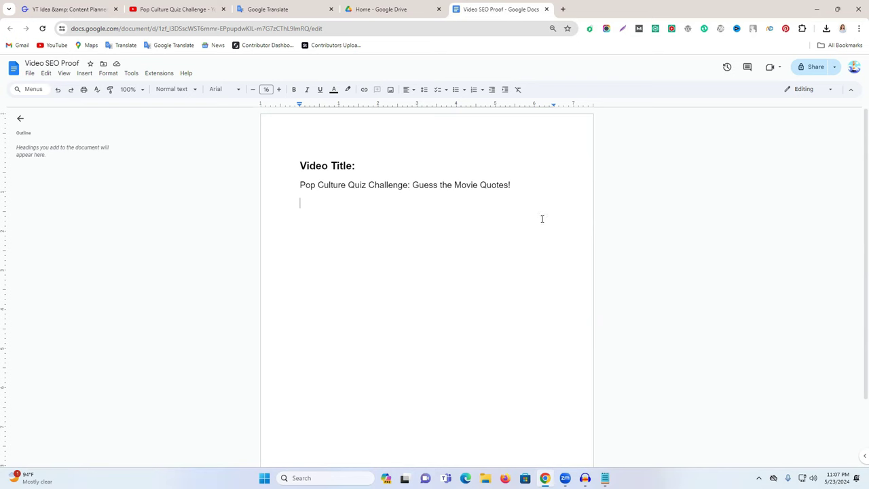
# - Close the Google Drive tab and look over the video ideas table in GravityWrite
pyautogui.click(421, 9)
pyautogui.click(439, 10)
pyautogui.click(53, 5)
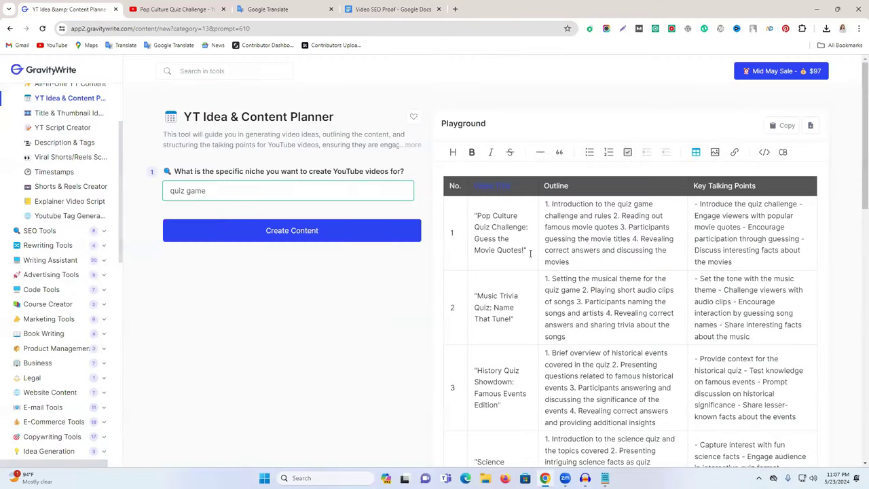
pyautogui.scroll(-4, 531, 245)
pyautogui.scroll(4, 549, 254)
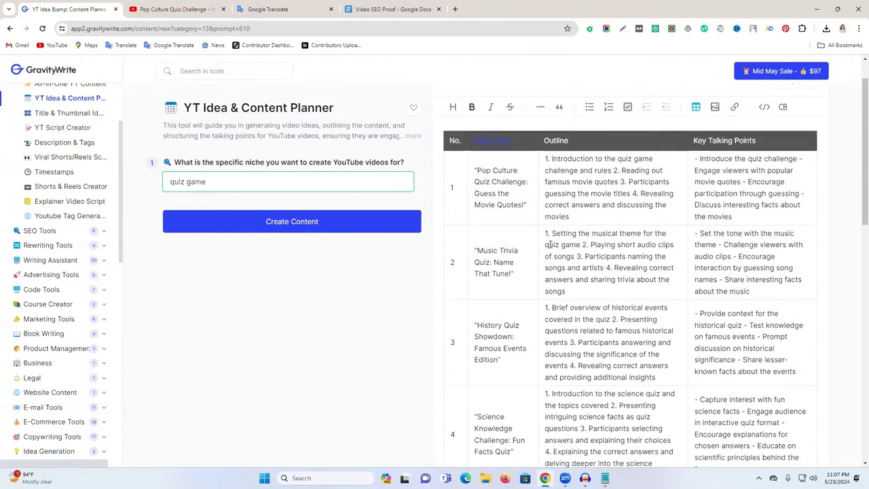
# - Copy the full quiz video title from the source text in Google Translate
pyautogui.click(354, 9)
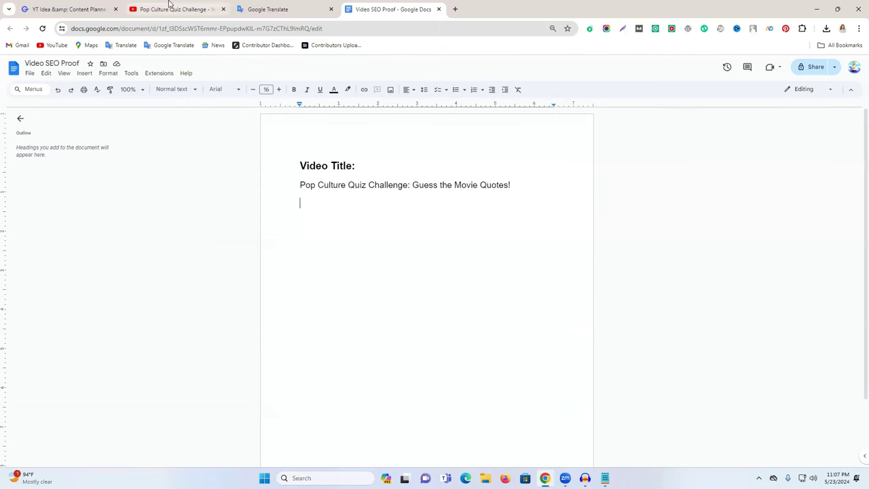
pyautogui.click(68, 9)
pyautogui.click(285, 9)
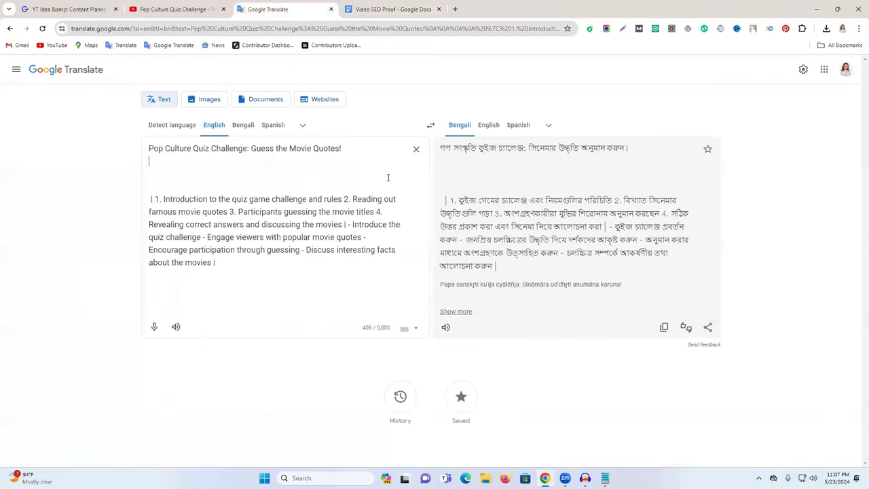
pyautogui.tripleClick(241, 151)
pyautogui.hotkey('ctrl', 'c')
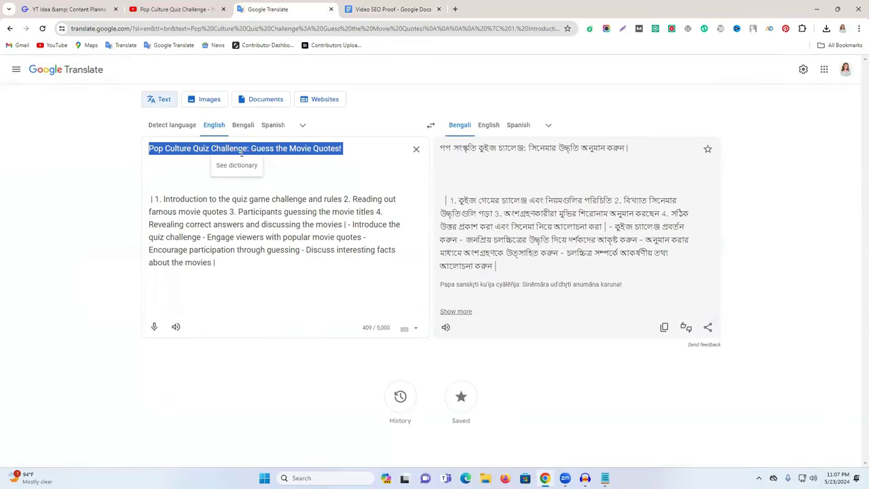
# - Generate a YouTube description and tags with GravityWrite's Description & Tags tool, using the copied quiz title as the video script
pyautogui.click(87, 8)
pyautogui.scroll(2, 77, 194)
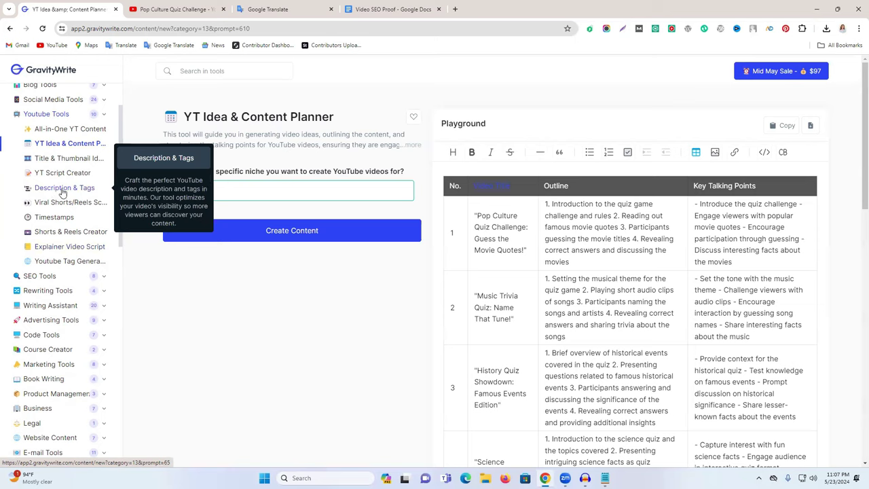
pyautogui.click(63, 190)
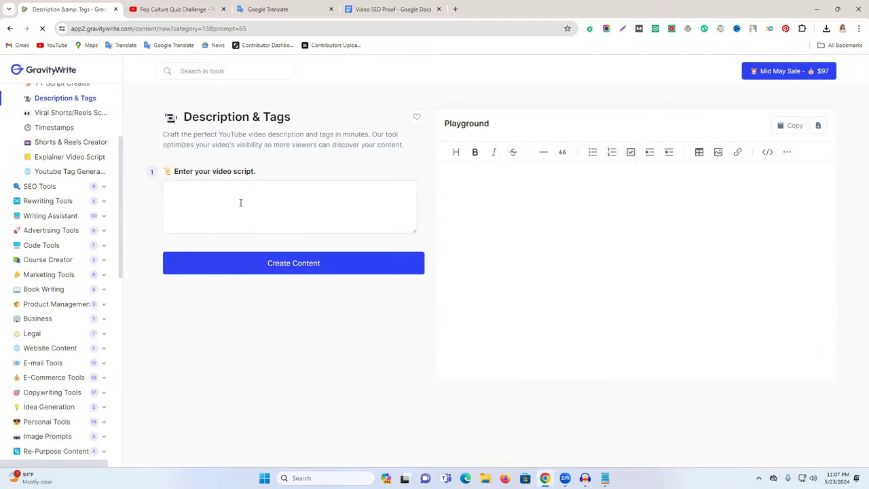
pyautogui.hotkey('ctrl', 'v')
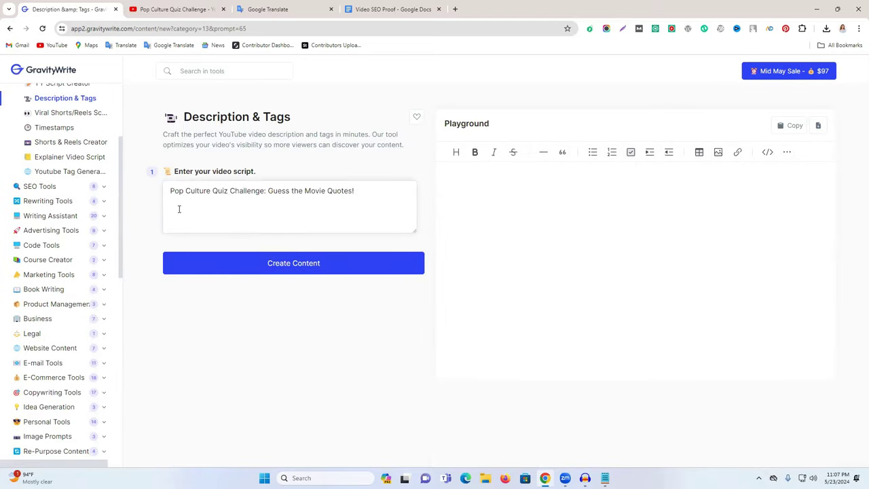
pyautogui.click(331, 271)
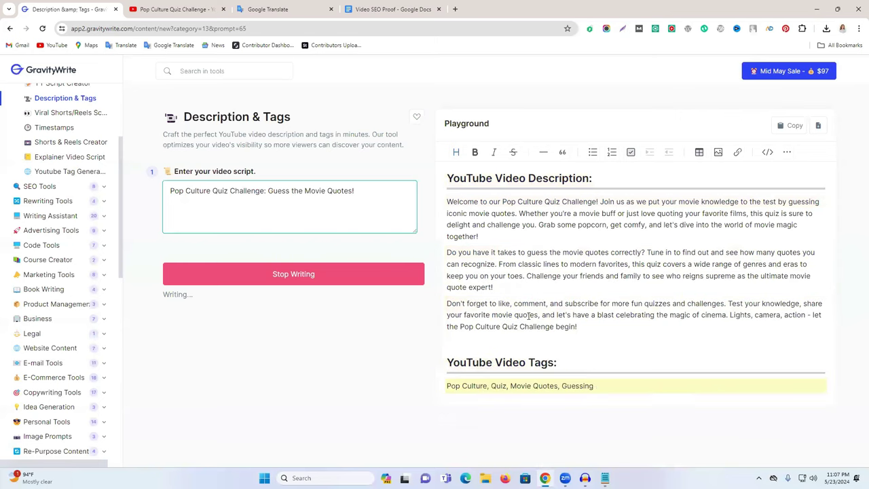
# - Dismiss the one-time offer, copy the three generated description paragraphs from GravityWrite, and paste them below the quiz title in the Google Docs document
pyautogui.moveTo(615, 328); pyautogui.dragTo(445, 205)
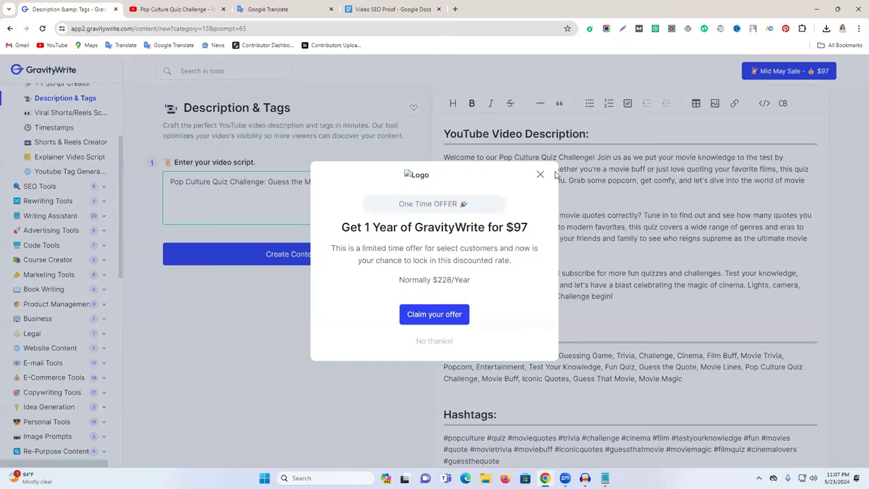
pyautogui.click(541, 175)
pyautogui.scroll(-1, 520, 338)
pyautogui.moveTo(628, 296); pyautogui.dragTo(442, 158)
pyautogui.hotkey('ctrl', 'c')
pyautogui.click(394, 6)
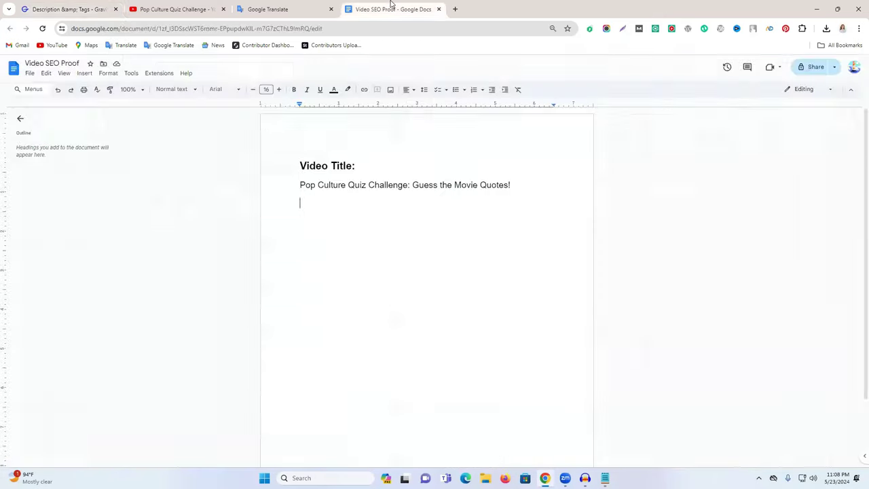
pyautogui.hotkey('ctrl', 'v')
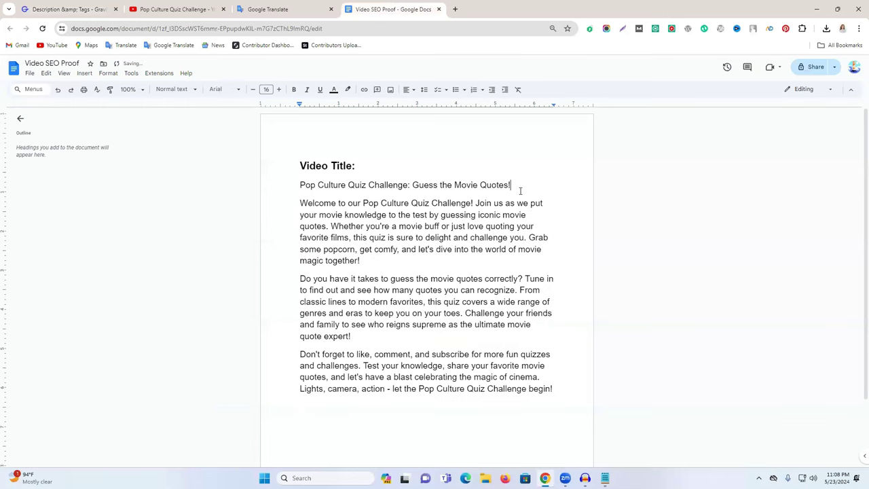
# - Copy GravityWrite's "YouTube Video Description:" heading into the document directly above the description, leaving a blank line after the quiz title
pyautogui.press('Return')
pyautogui.click(278, 9)
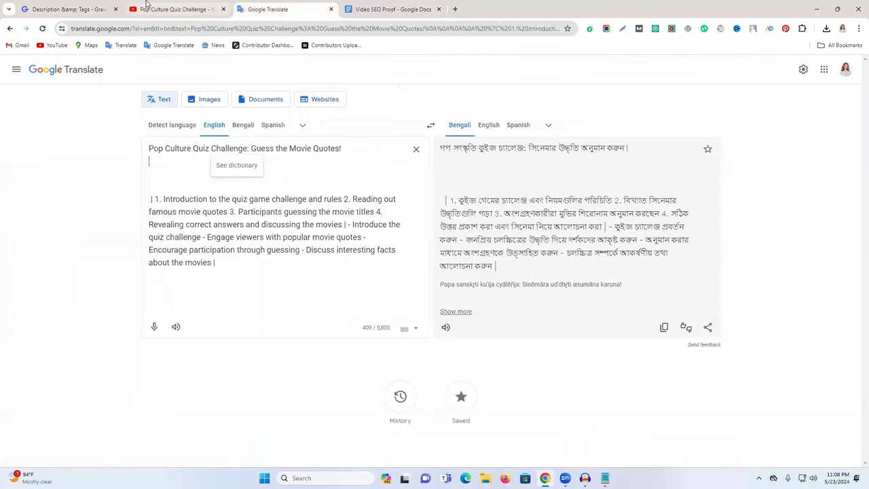
pyautogui.click(156, 9)
pyautogui.hotkey('ctrl', 'shift', 'Tab')
pyautogui.click(474, 130)
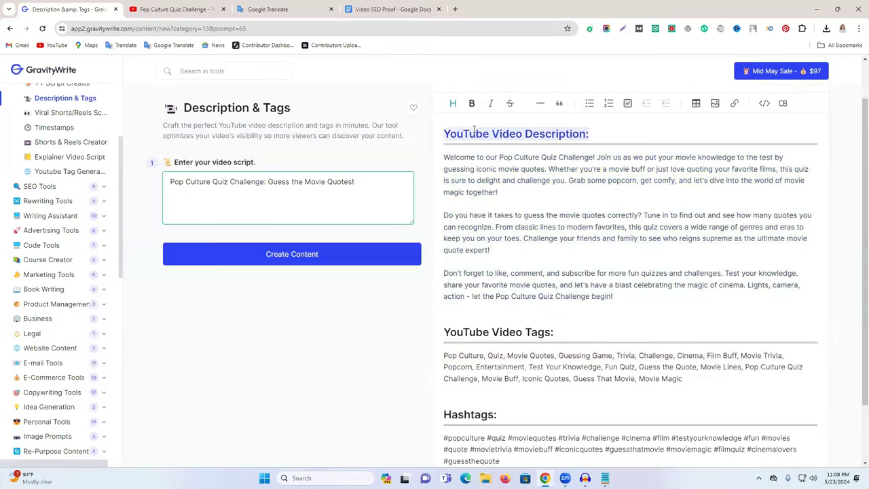
pyautogui.click(307, 6)
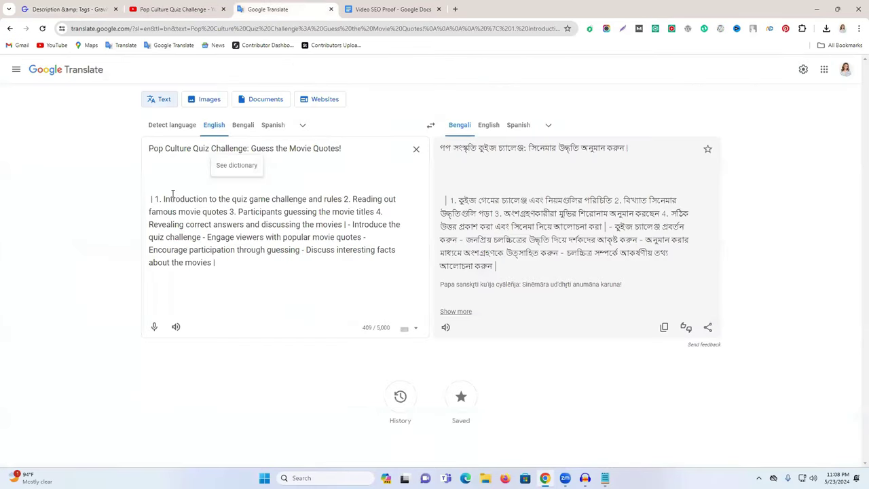
pyautogui.hotkey('ctrl', 'Tab')
pyautogui.write('YouTube Video Description:')
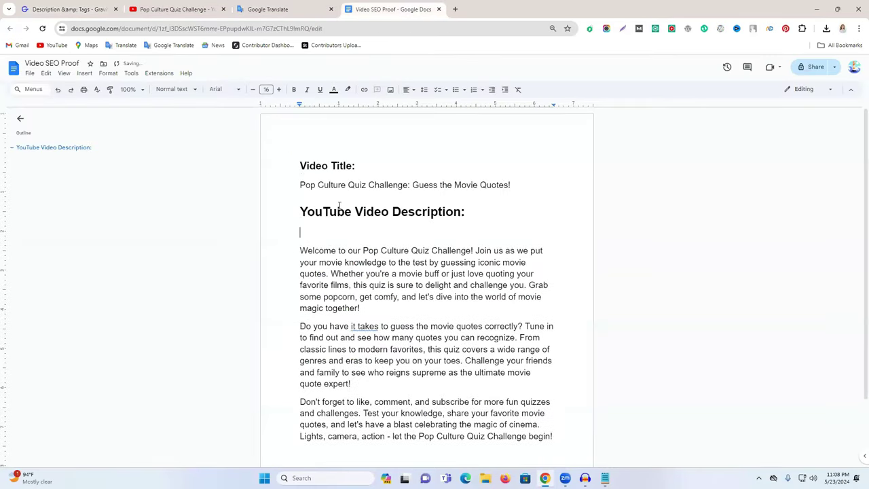
pyautogui.click(520, 186)
pyautogui.press('Return')
pyautogui.click(315, 256)
pyautogui.press('BackSpace')
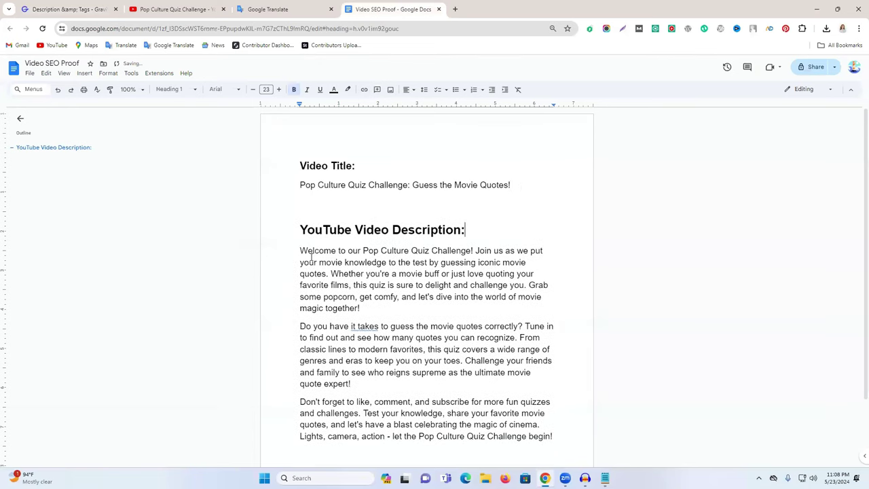
# - Increase the "Video Title:" heading's font size to 23 to match the "YouTube Video Description:" heading
pyautogui.moveTo(367, 165); pyautogui.dragTo(295, 167)
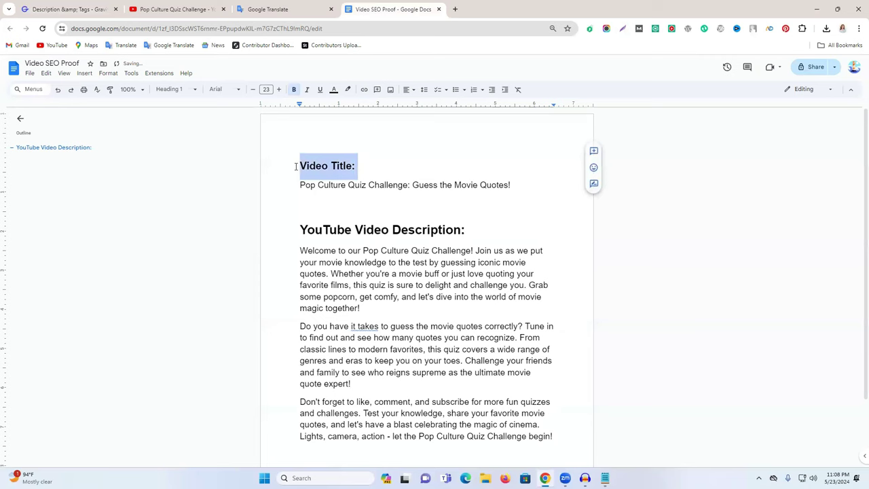
pyautogui.click(325, 231)
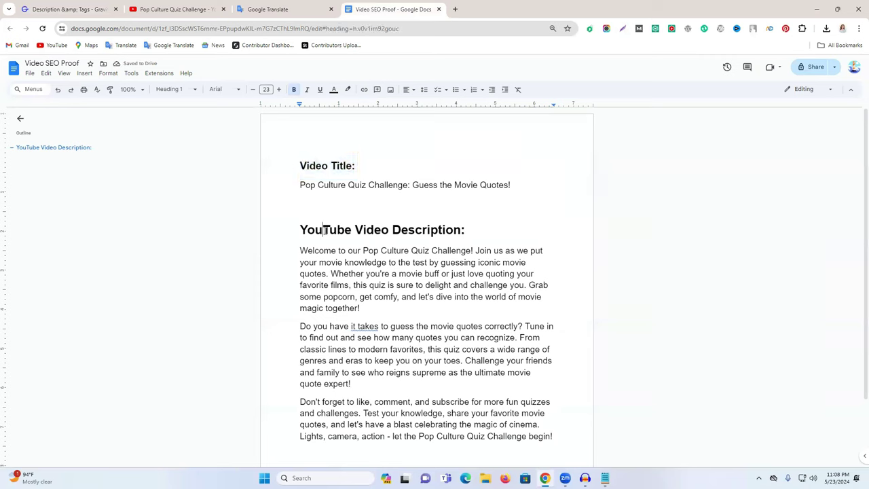
pyautogui.doubleClick(342, 166)
pyautogui.click(278, 89)
pyautogui.click(307, 167)
pyautogui.tripleClick(307, 167)
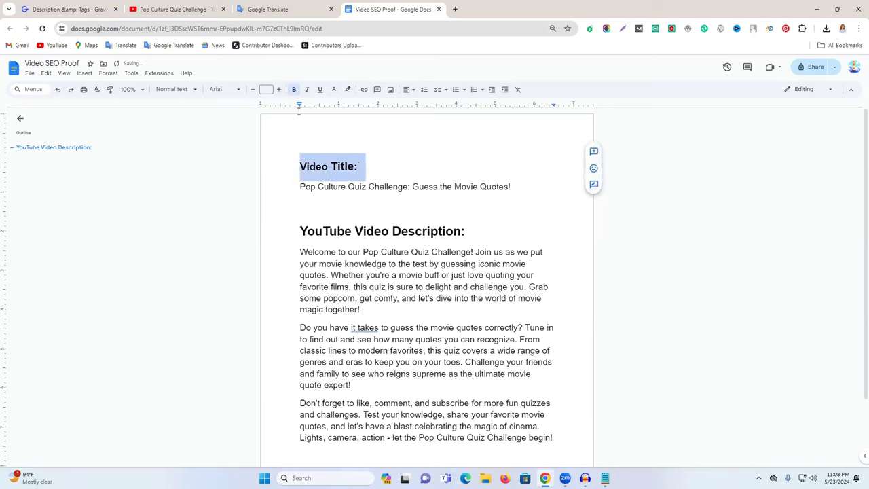
pyautogui.click(279, 89)
pyautogui.click(278, 89)
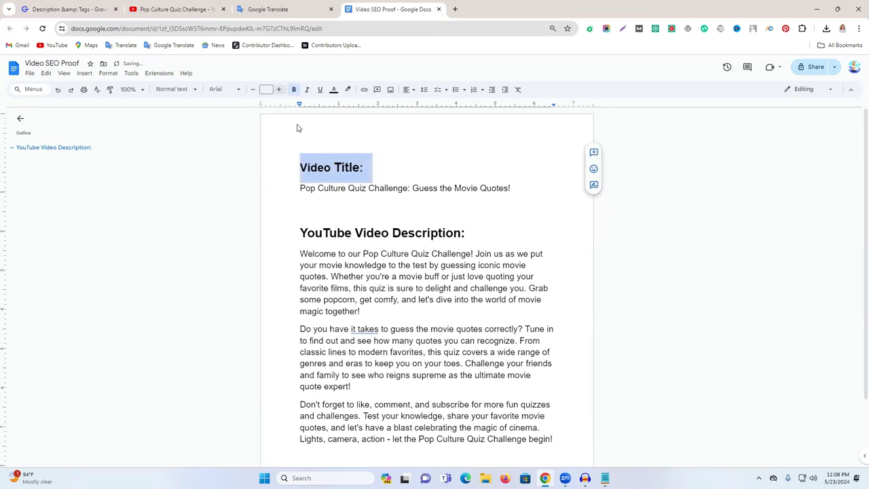
pyautogui.click(332, 167)
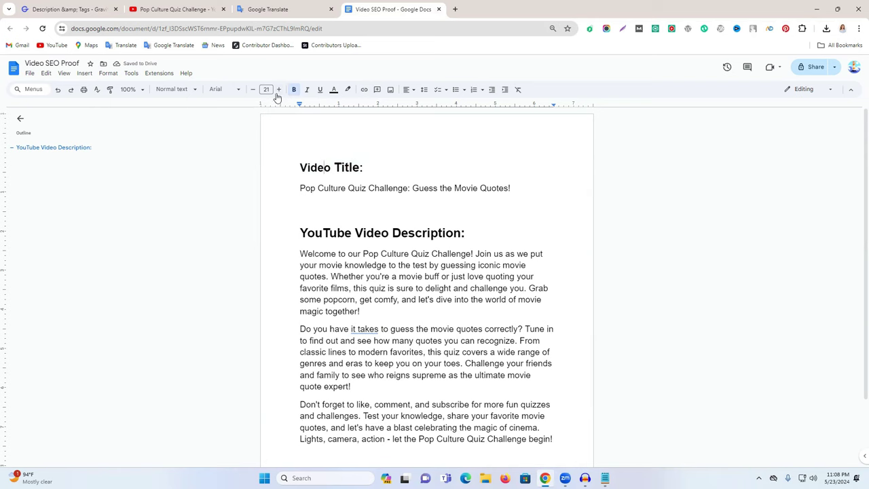
pyautogui.click(277, 91)
pyautogui.moveTo(297, 150); pyautogui.dragTo(479, 149)
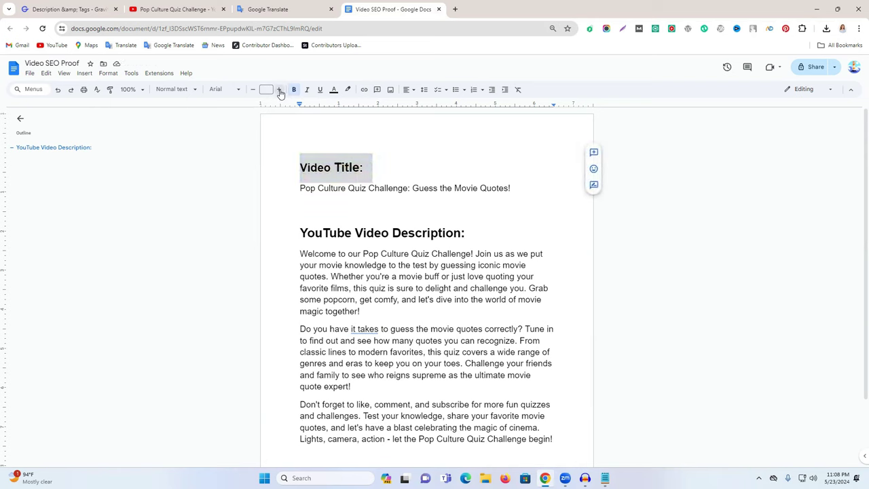
pyautogui.click(278, 89)
pyautogui.click(450, 161)
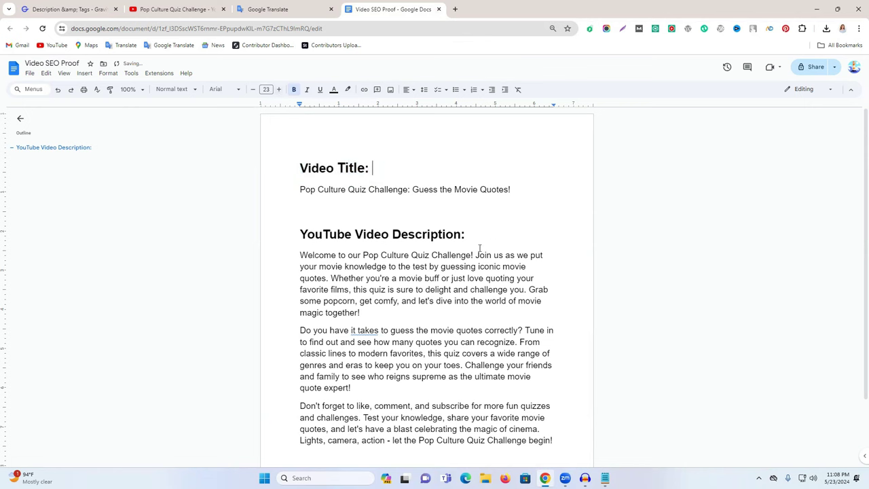
# - Copy the "YouTube Video Tags:" heading from GravityWrite and paste it a few blank lines below the description in the document
pyautogui.scroll(-2, 479, 248)
pyautogui.scroll(2, 479, 248)
pyautogui.click(99, 8)
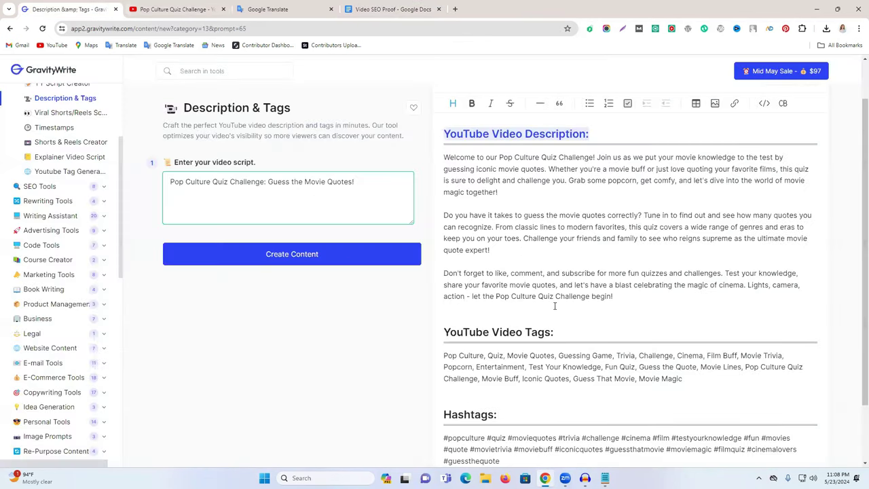
pyautogui.scroll(-1, 536, 291)
pyautogui.tripleClick(518, 272)
pyautogui.hotkey('ctrl', 'c')
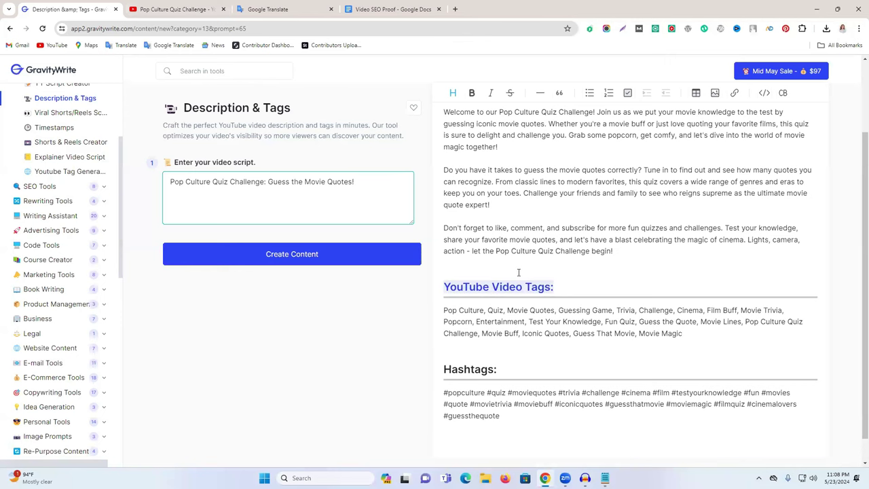
pyautogui.click(391, 9)
pyautogui.scroll(-2, 353, 360)
pyautogui.click(566, 356)
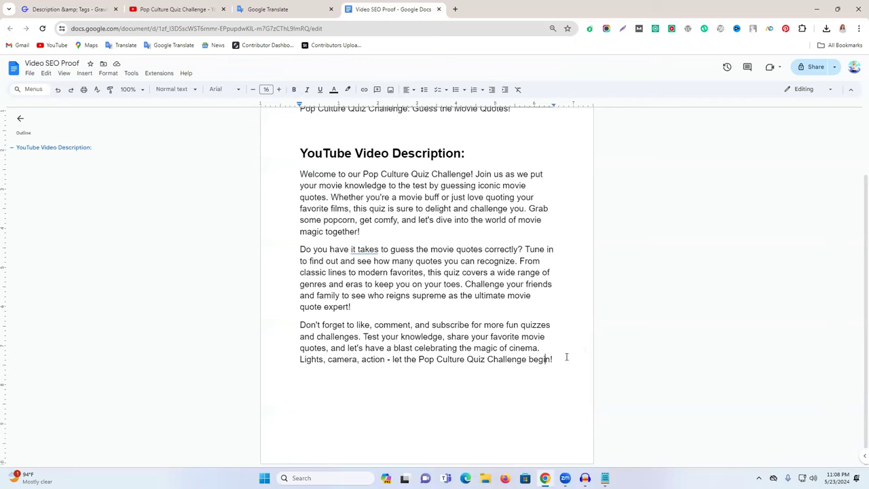
pyautogui.press('Return')
pyautogui.press('Return')
pyautogui.press('Return')
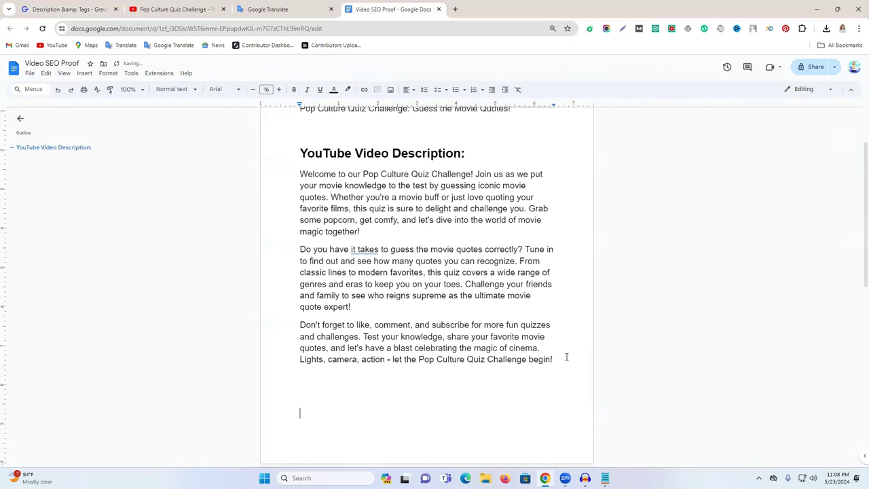
pyautogui.hotkey('ctrl', 'v')
pyautogui.scroll(-6, 494, 349)
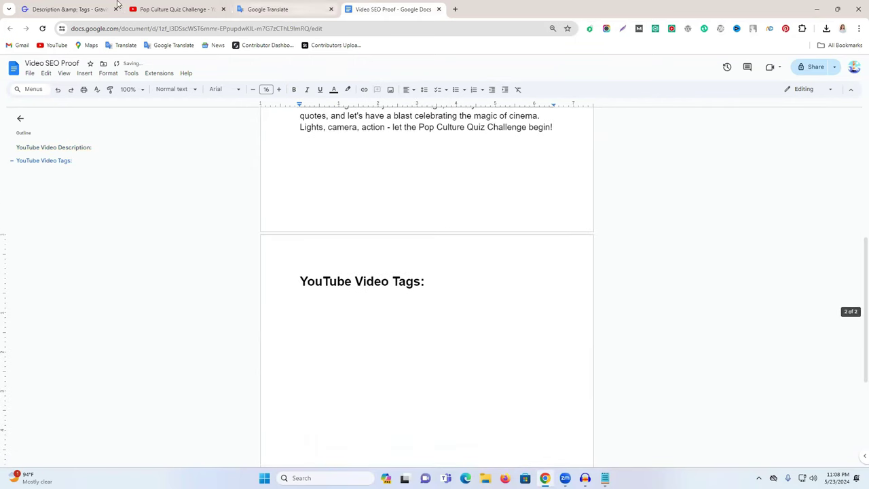
# - Copy the generated tag list from GravityWrite and paste it beneath the "YouTube Video Tags:" heading in the document
pyautogui.click(74, 9)
pyautogui.tripleClick(606, 394)
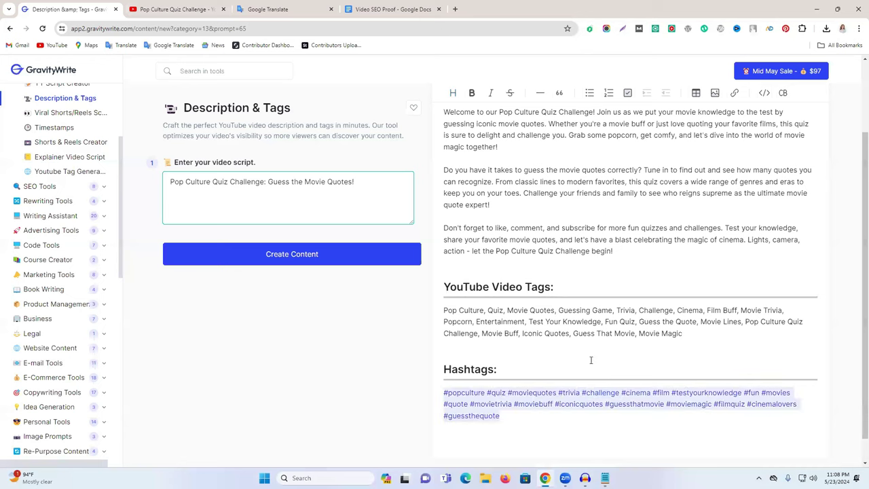
pyautogui.tripleClick(575, 321)
pyautogui.hotkey('ctrl', 'c')
pyautogui.click(392, 9)
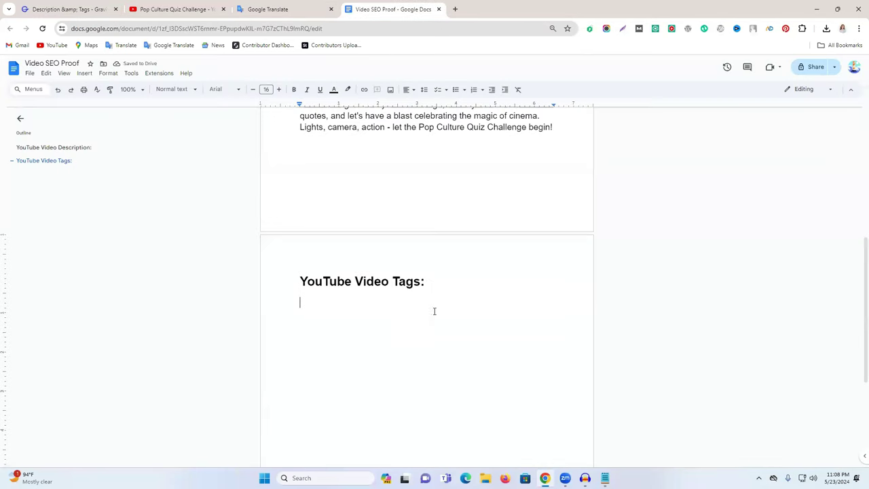
pyautogui.hotkey('ctrl', 'v')
# - Copy the "Hashtags:" heading from GravityWrite and paste it below the tag list in the document, separated by blank space
pyautogui.click(61, 5)
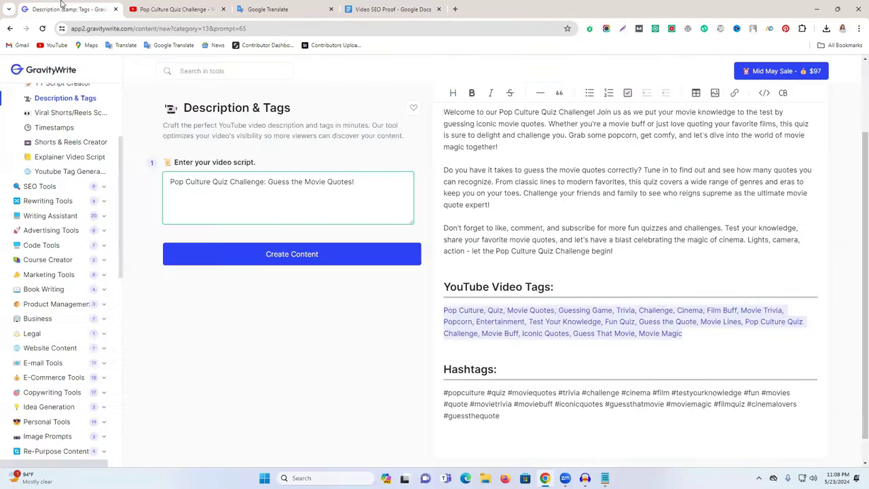
pyautogui.scroll(-1, 528, 284)
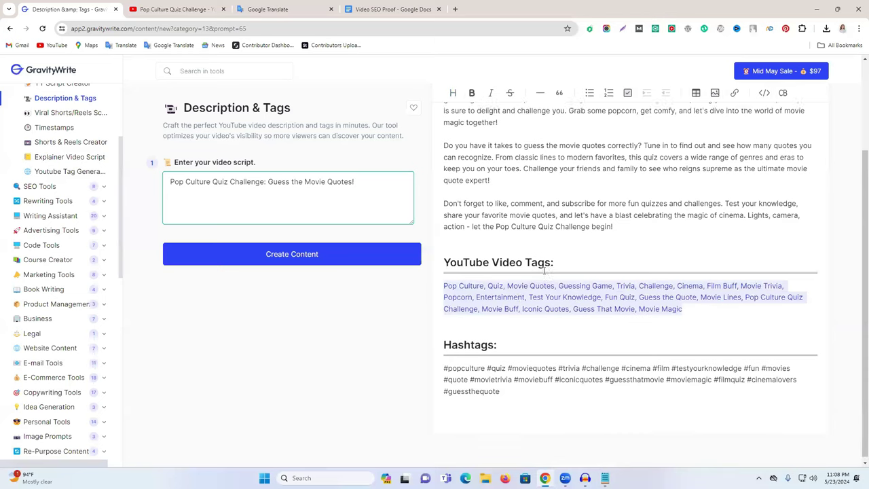
pyautogui.tripleClick(468, 343)
pyautogui.hotkey('ctrl', 'c')
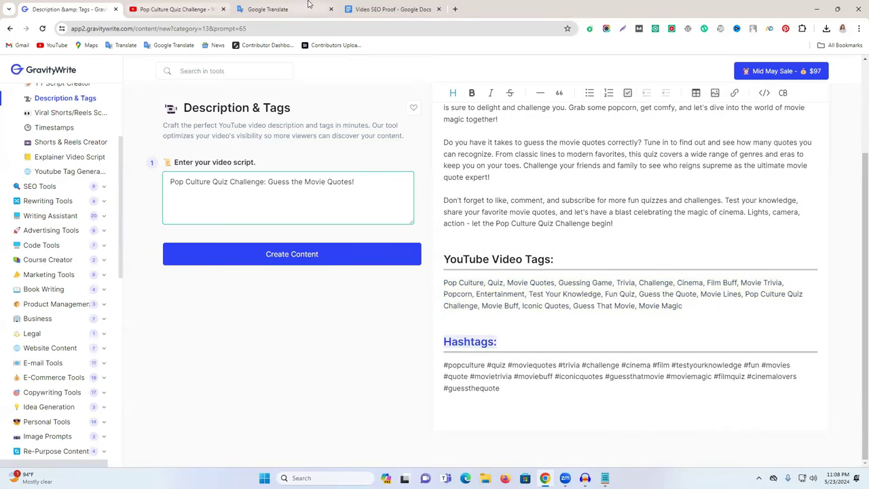
pyautogui.click(392, 8)
pyautogui.press('Return')
pyautogui.press('Return')
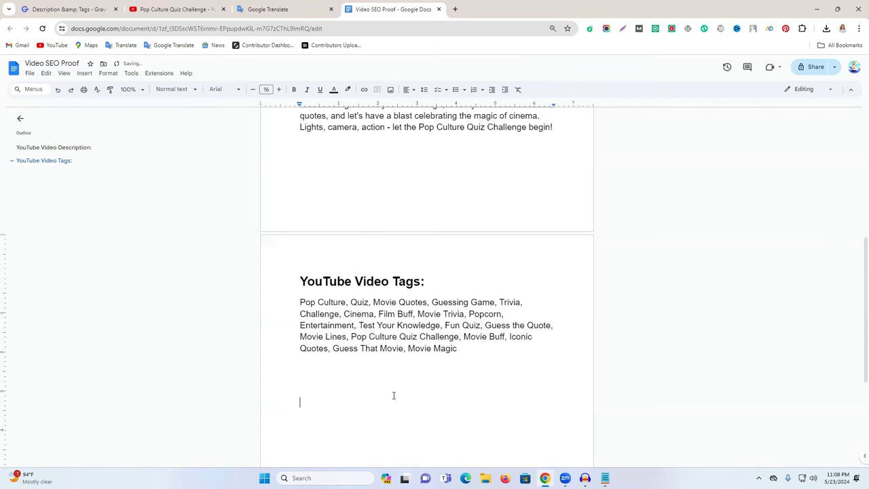
pyautogui.hotkey('ctrl', 'v')
# - Copy the generated hashtags from GravityWrite and paste them beneath the "Hashtags:" heading in the document
pyautogui.click(91, 7)
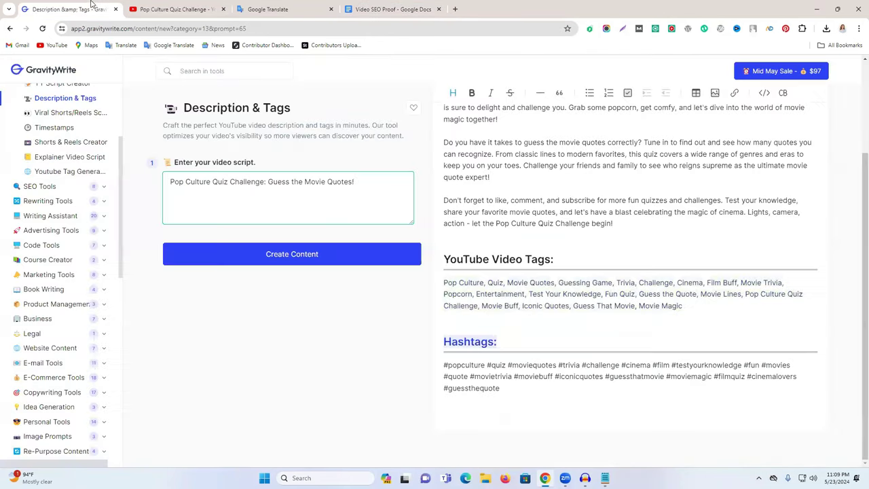
pyautogui.tripleClick(528, 392)
pyautogui.hotkey('ctrl', 'c')
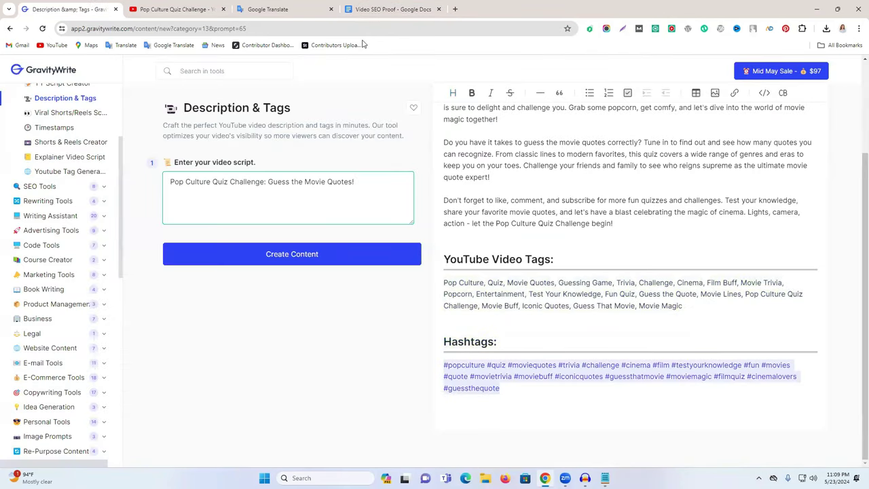
pyautogui.click(360, 8)
pyautogui.hotkey('ctrl', 'v')
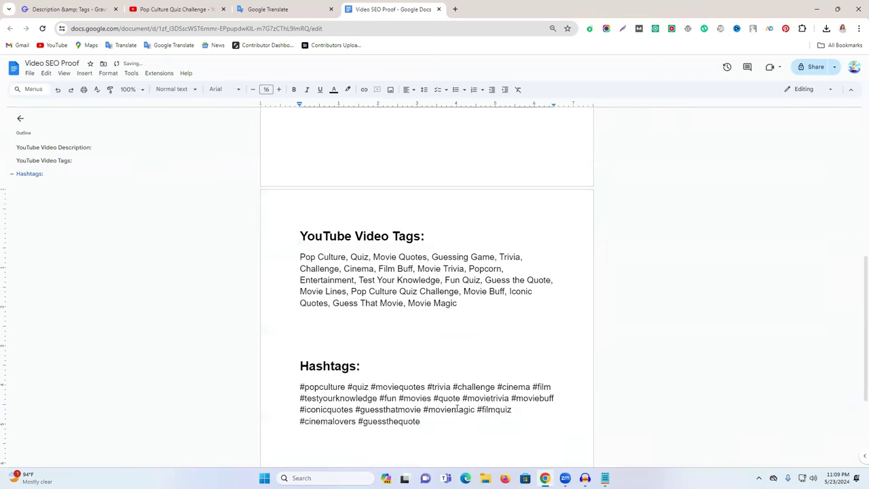
pyautogui.scroll(10, 435, 346)
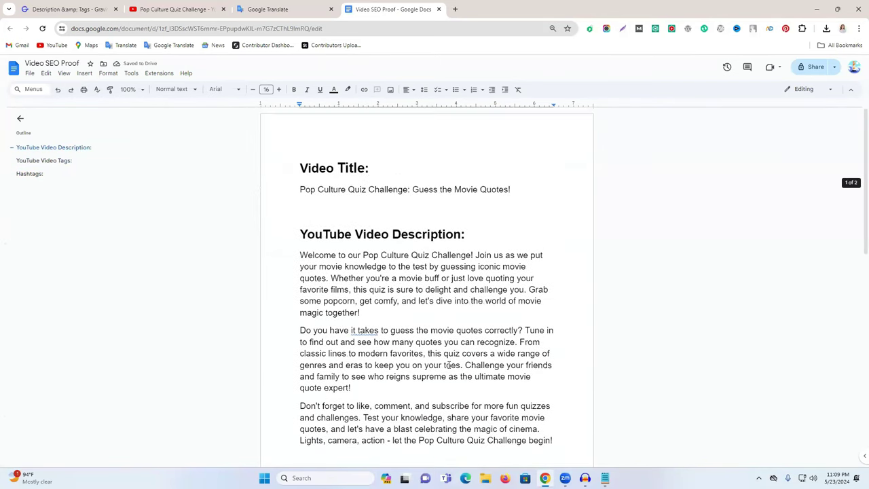
# - Open vidiq.com in a new browser tab and sign in with one of the listed Google accounts
pyautogui.click(454, 8)
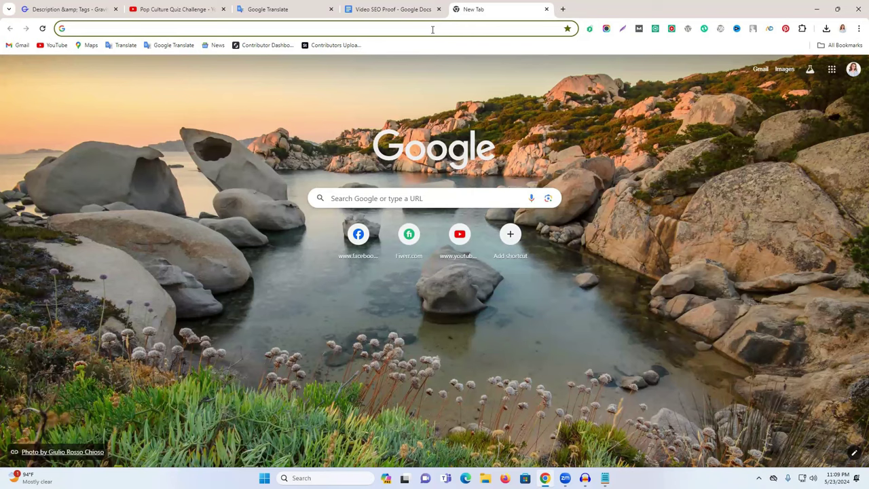
pyautogui.write('vidiq.com')
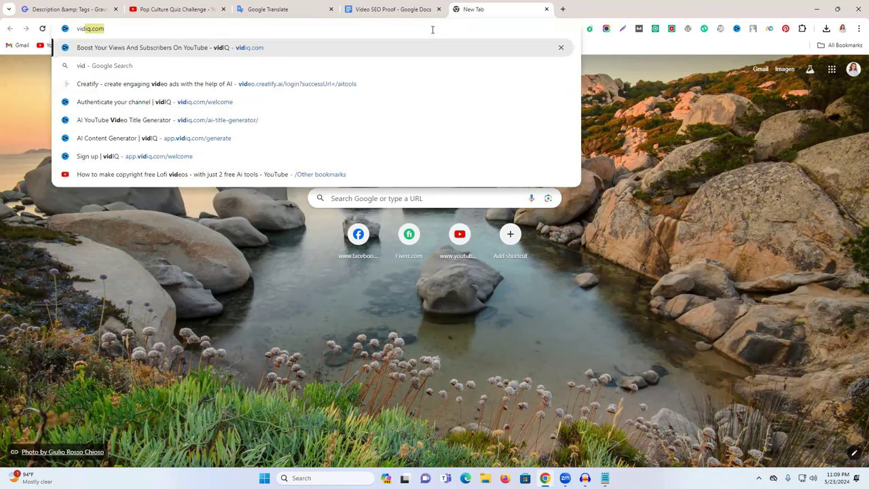
pyautogui.press('Return')
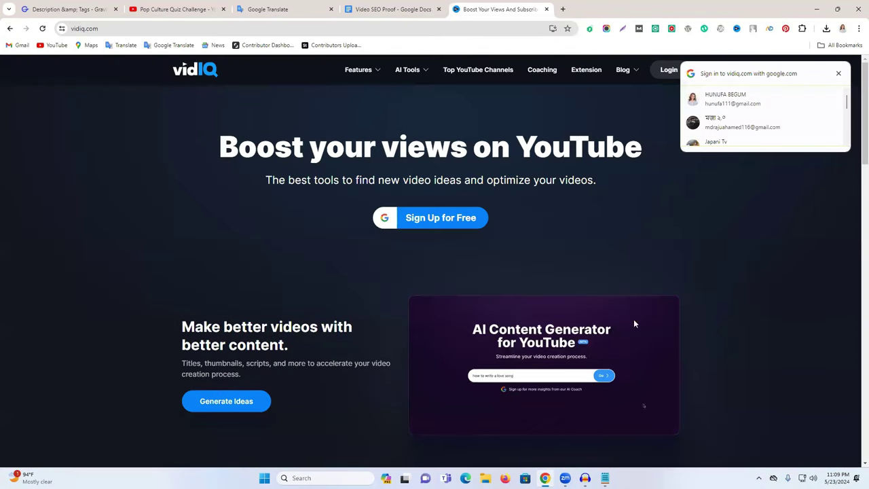
pyautogui.scroll(-2, 750, 142)
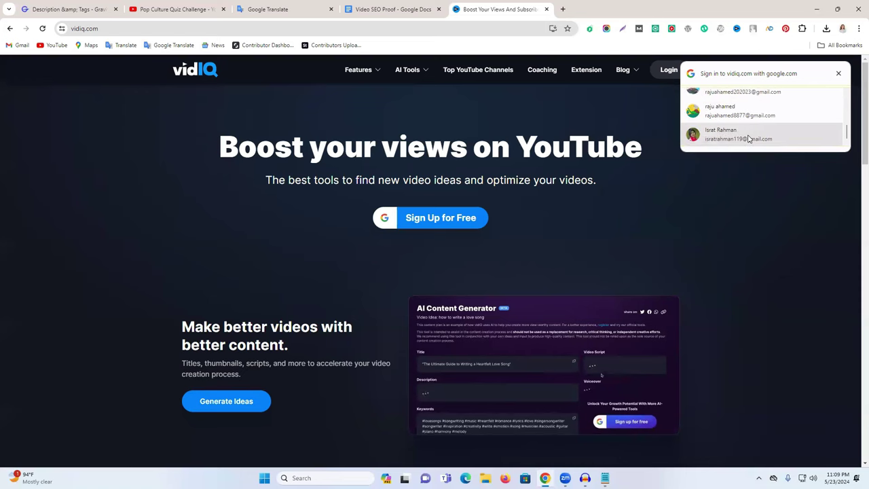
pyautogui.click(749, 138)
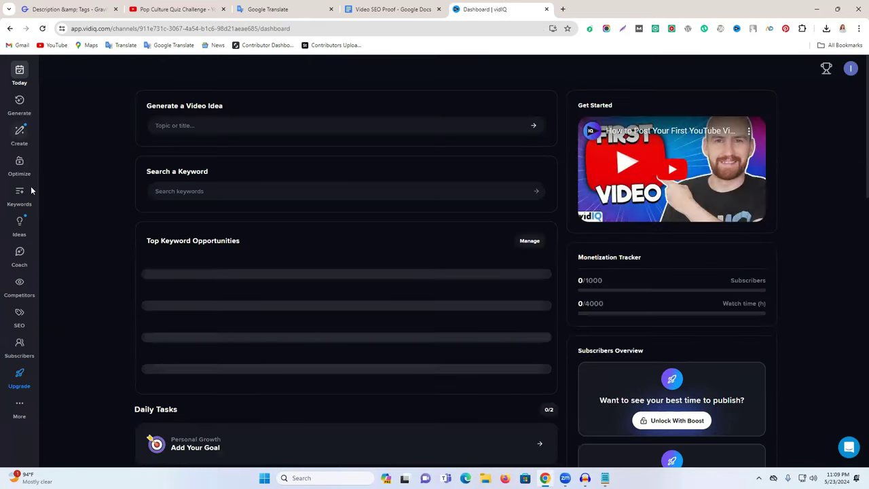
# - Open vidIQ's keyword research page and copy the phrase "Pop Culture Quiz Challenge" from the source text in Google Translate
pyautogui.click(647, 119)
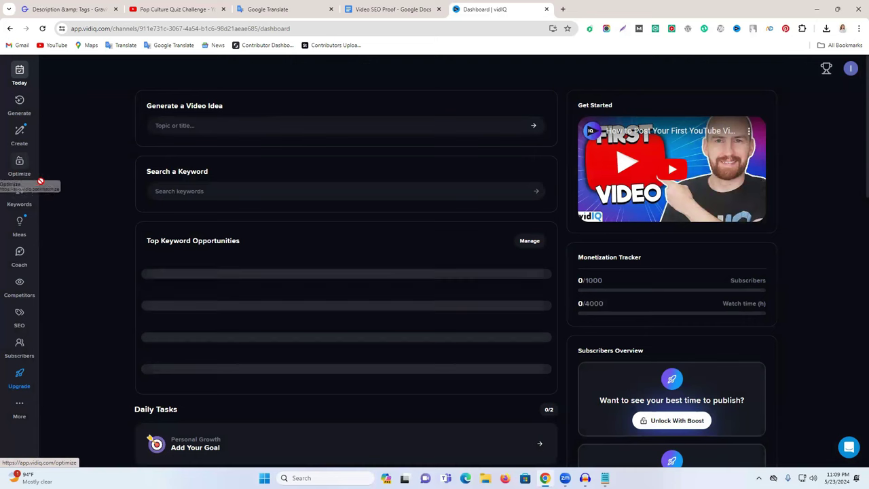
pyautogui.click(21, 198)
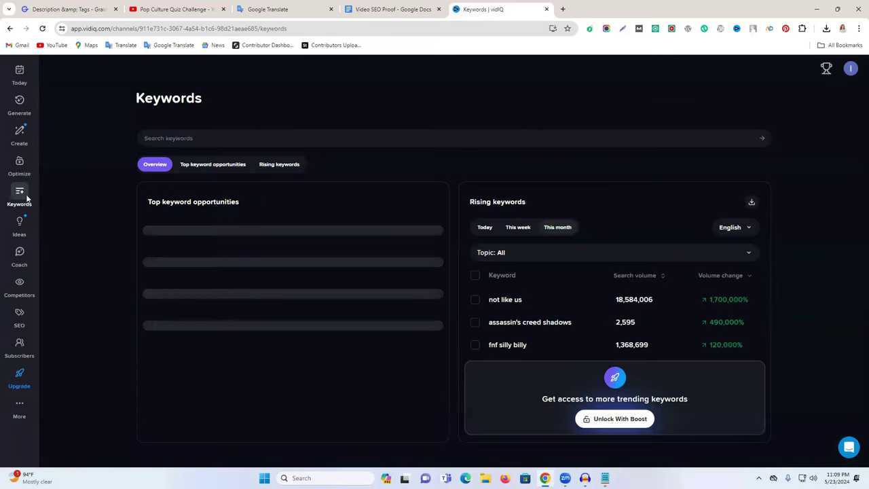
pyautogui.click(290, 5)
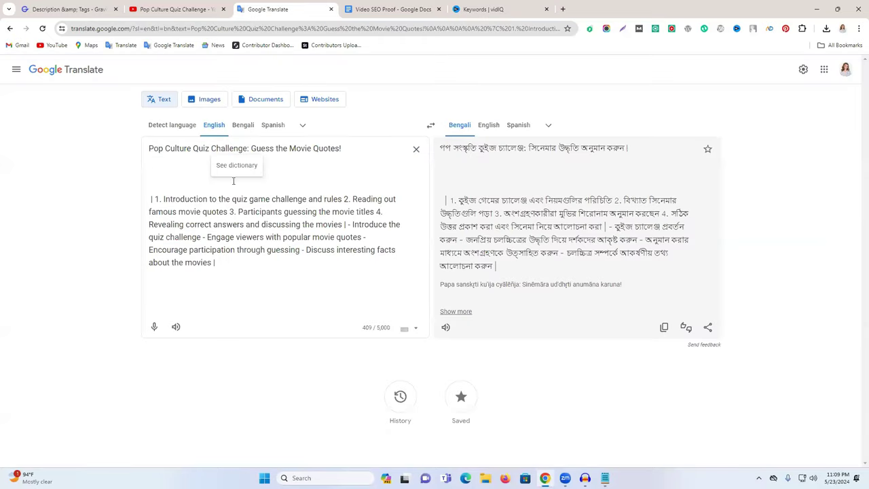
pyautogui.tripleClick(351, 150)
pyautogui.click(300, 149)
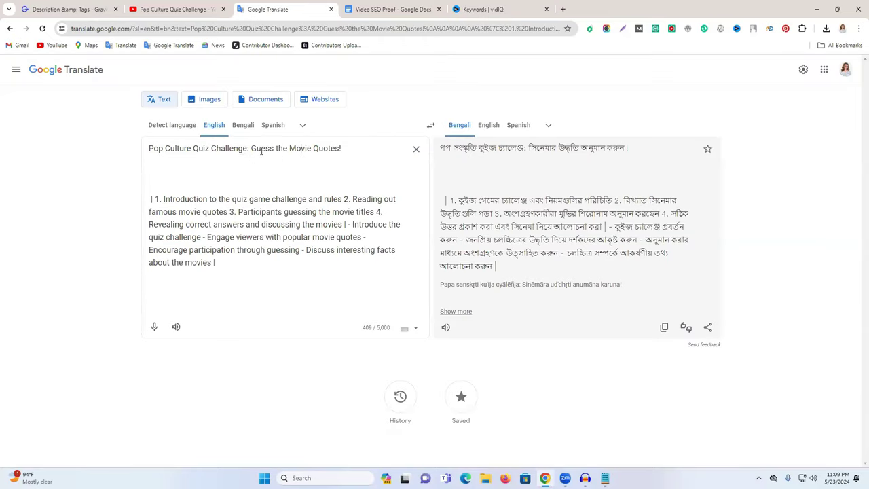
pyautogui.moveTo(247, 148); pyautogui.dragTo(150, 148)
pyautogui.hotkey('ctrl', 'c')
pyautogui.click(390, 8)
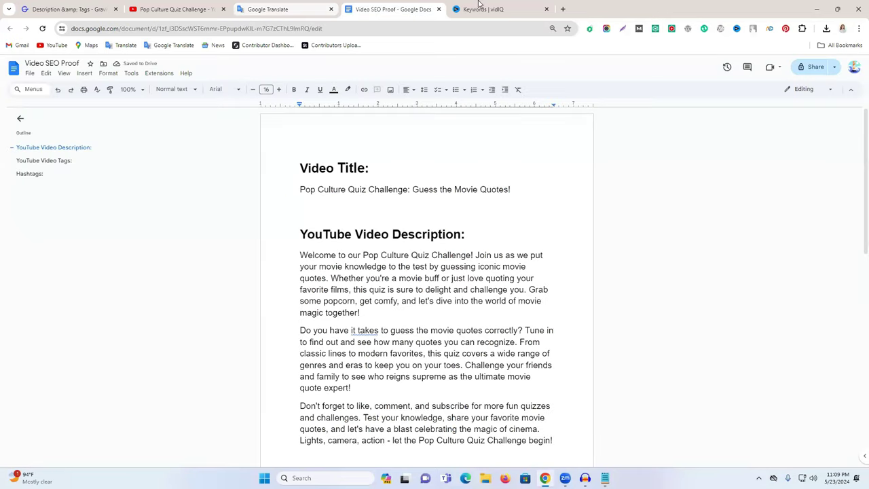
# - Try to search vidIQ's keywords for the copied phrase "Pop Culture Quiz Challenge"
pyautogui.click(482, 9)
pyautogui.click(175, 137)
pyautogui.hotkey('ctrl', 'v')
pyautogui.click(155, 170)
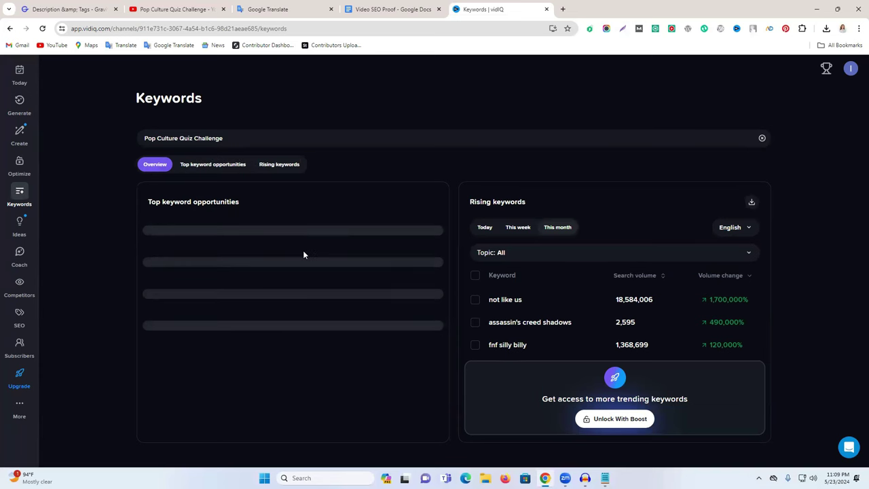
# - Log out of vidIQ and sign up for a new account using a saved email and account password
pyautogui.click(850, 68)
pyautogui.click(788, 210)
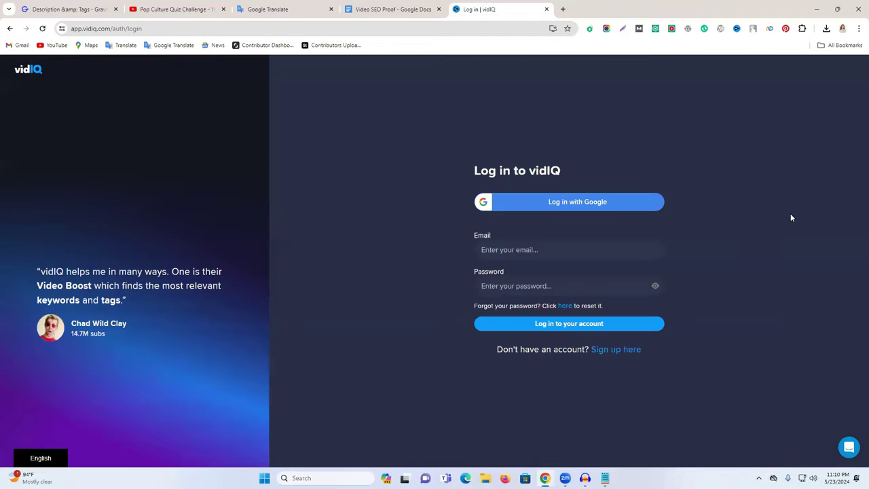
pyautogui.click(609, 349)
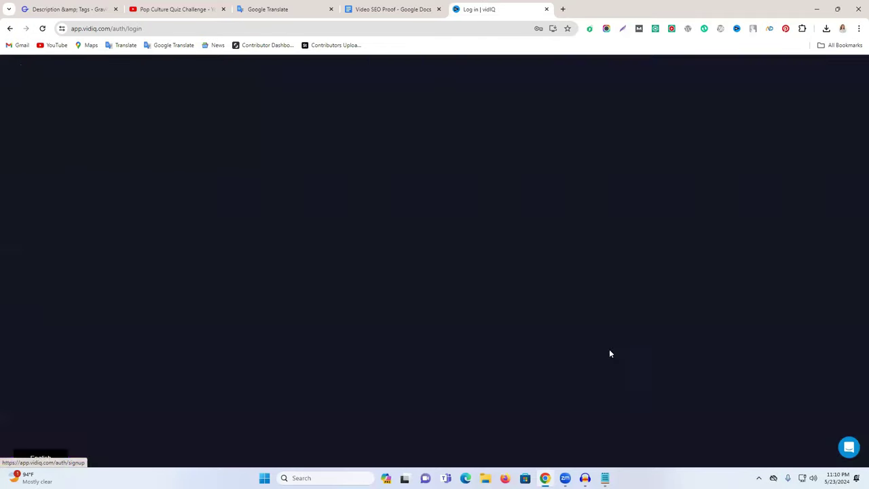
pyautogui.click(509, 236)
pyautogui.click(733, 206)
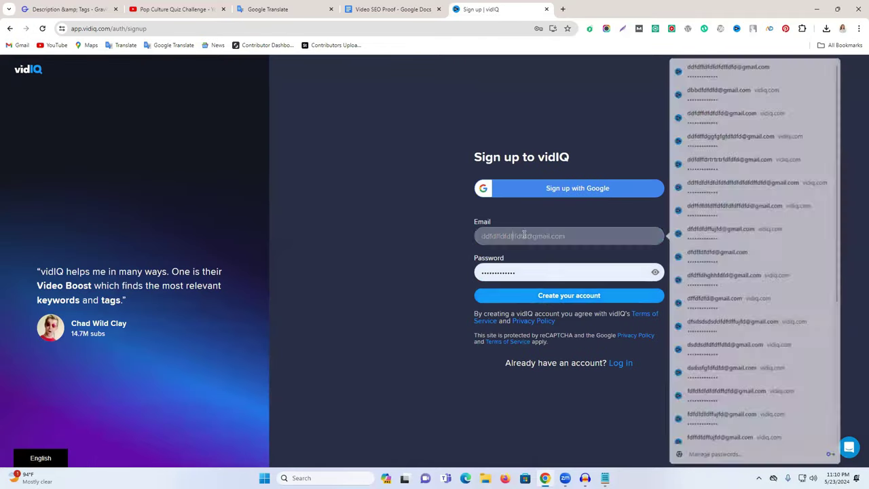
pyautogui.click(574, 298)
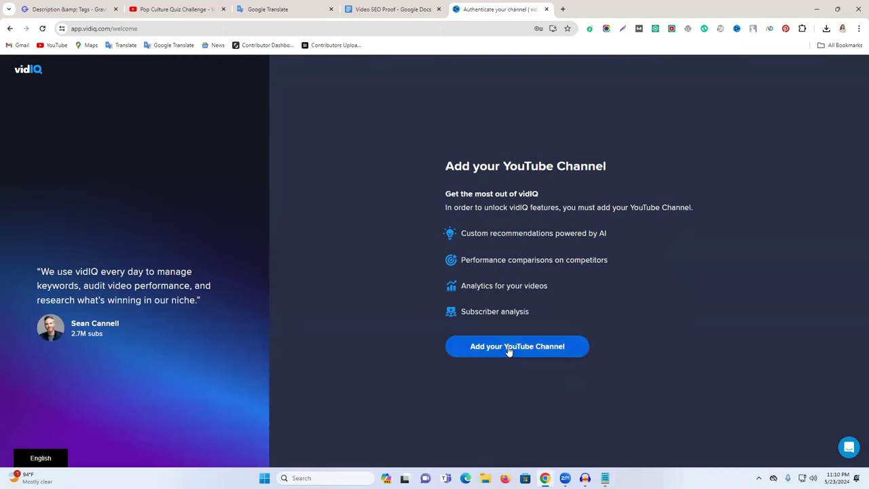
# - Connect a YouTube channel to the new vidIQ account through a listed Google account, reload the callback page and dismiss the error notice
pyautogui.click(509, 348)
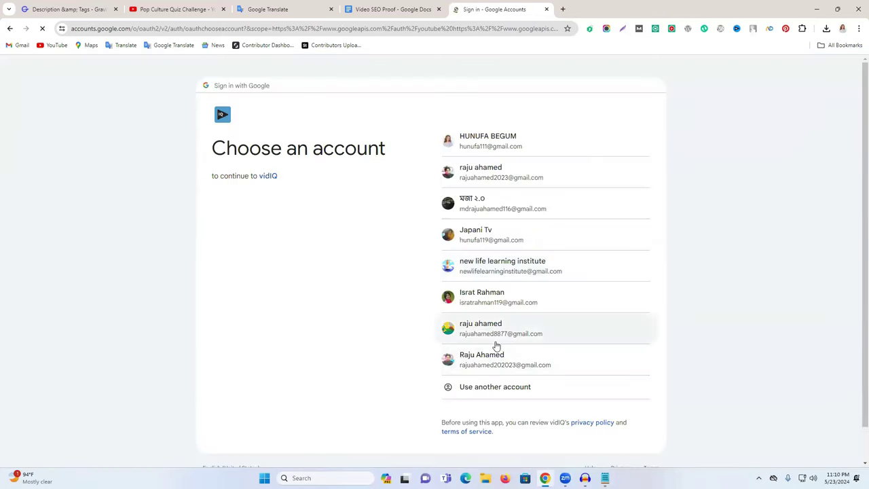
pyautogui.click(496, 340)
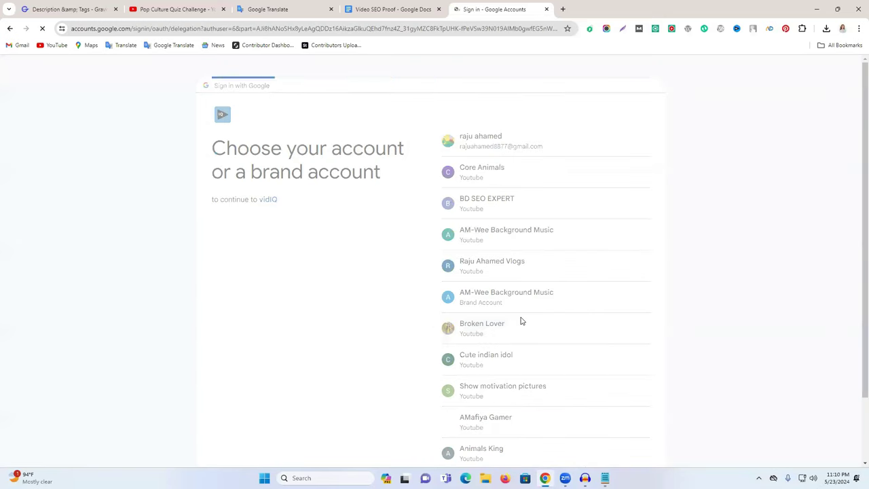
pyautogui.click(536, 341)
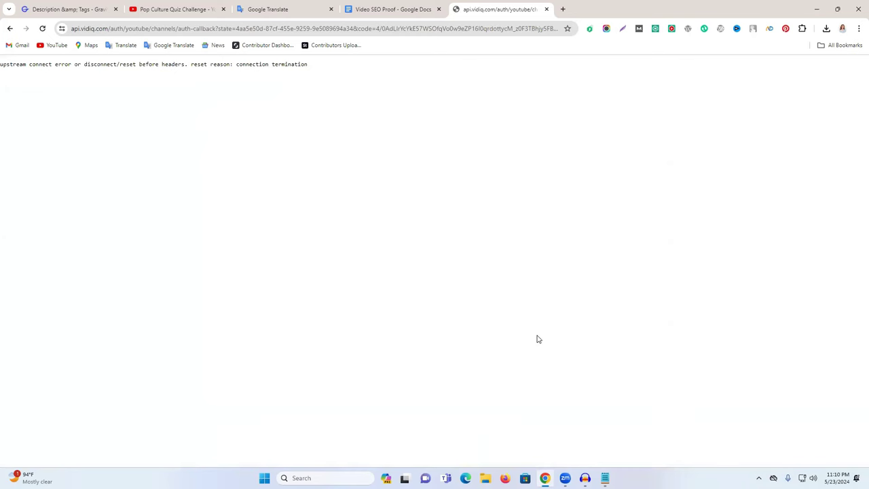
pyautogui.click(43, 29)
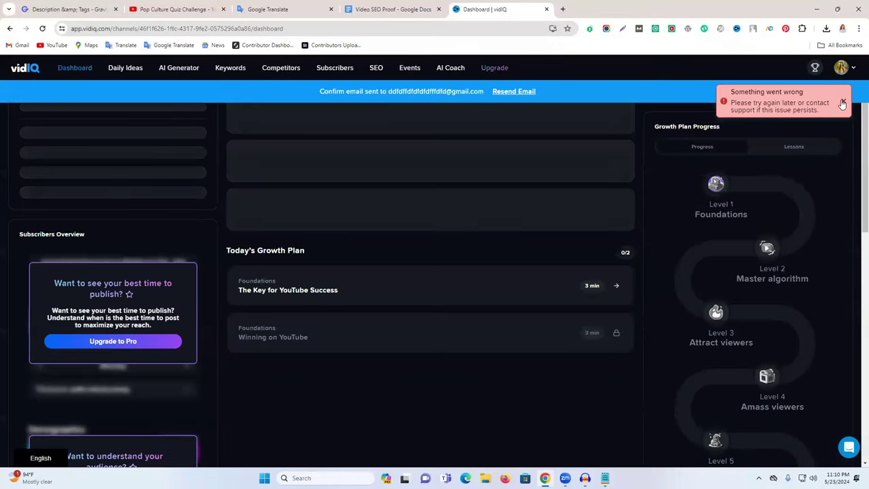
pyautogui.click(843, 101)
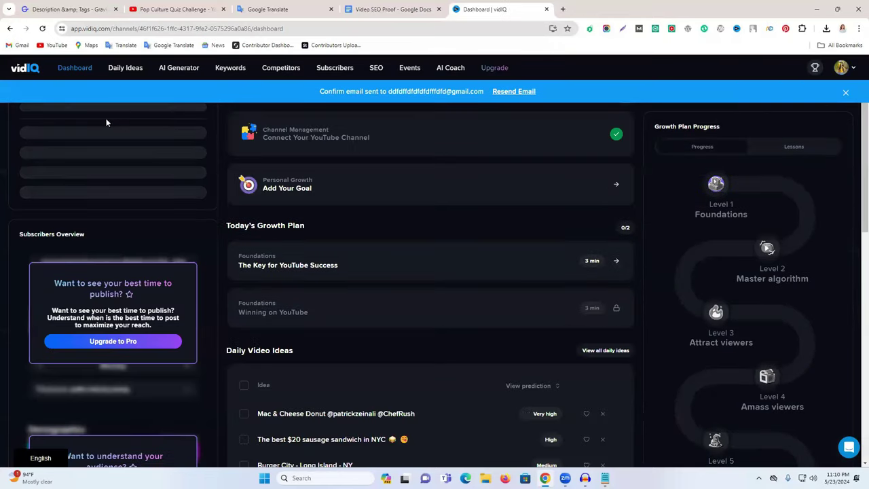
# - Search vidIQ's keyword research for "pop culture quiz challenge"
pyautogui.click(230, 72)
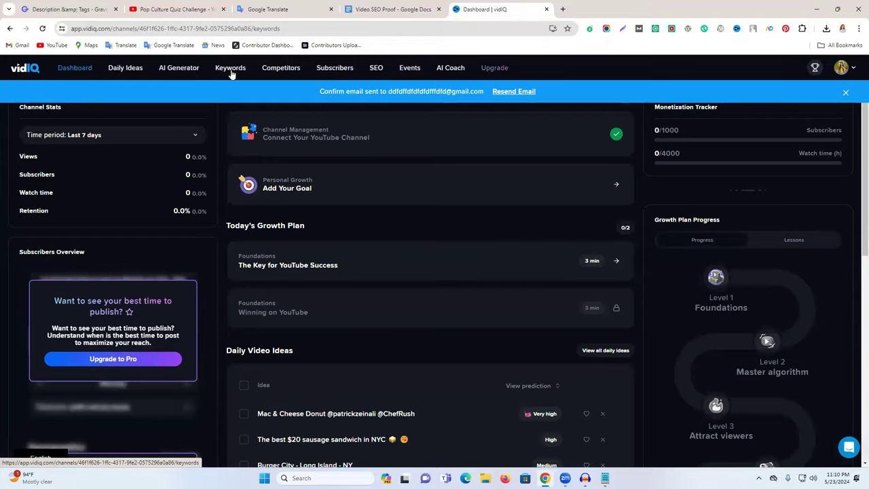
pyautogui.click(129, 132)
pyautogui.hotkey('ctrl', 'v')
pyautogui.press('Return')
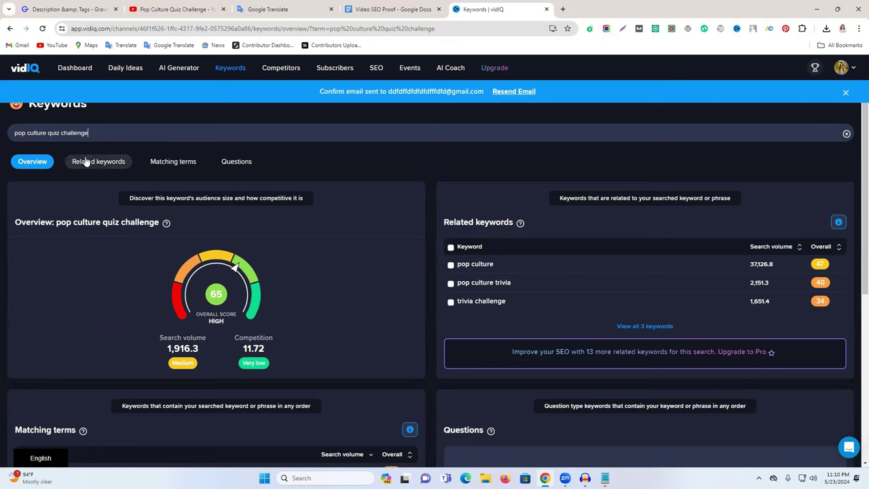
# - Copy the searched keyword "pop culture quiz challenge" and add it with a comma at the start of the document's YouTube tag list
pyautogui.doubleClick(82, 132)
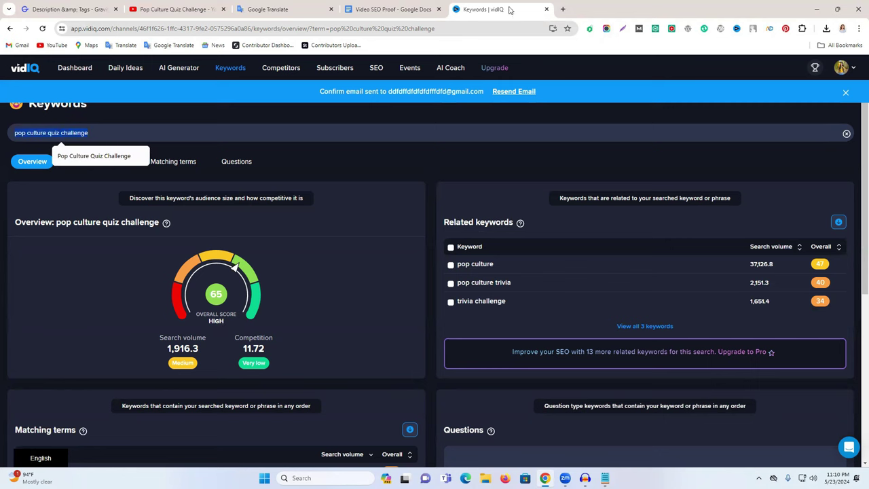
pyautogui.click(392, 9)
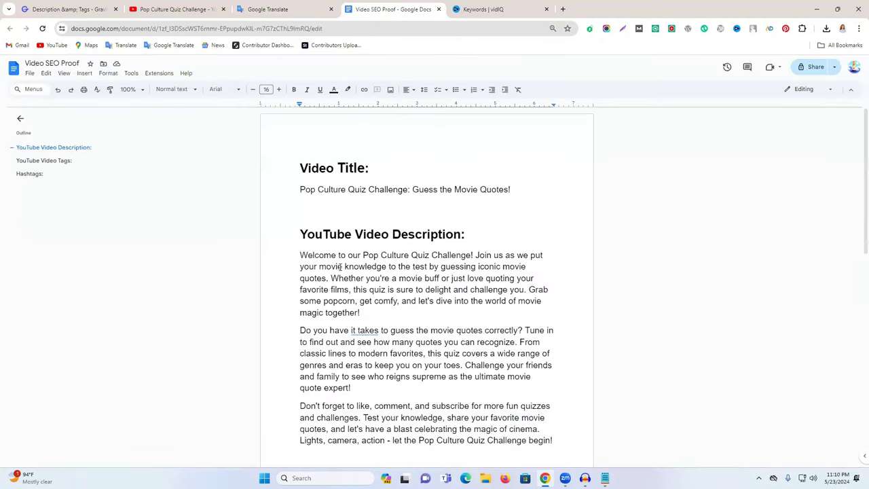
pyautogui.scroll(-3, 337, 298)
pyautogui.click(301, 388)
pyautogui.write('pop culture quiz challenge')
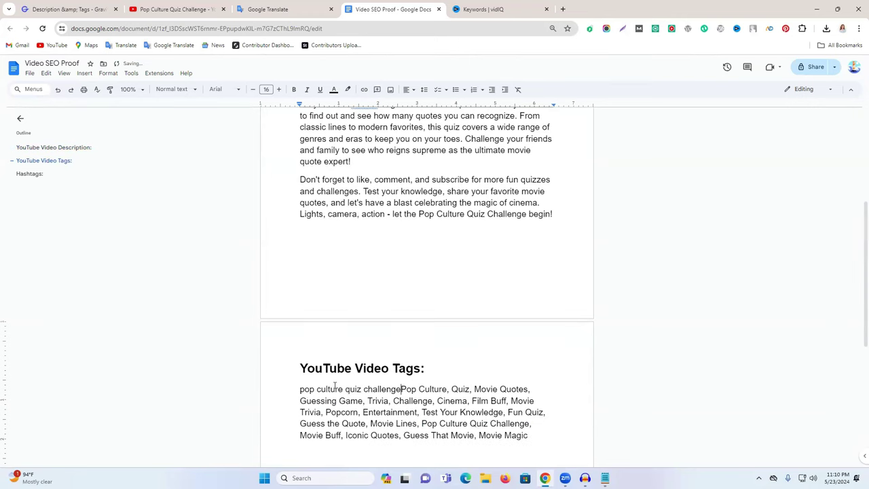
pyautogui.write(',')
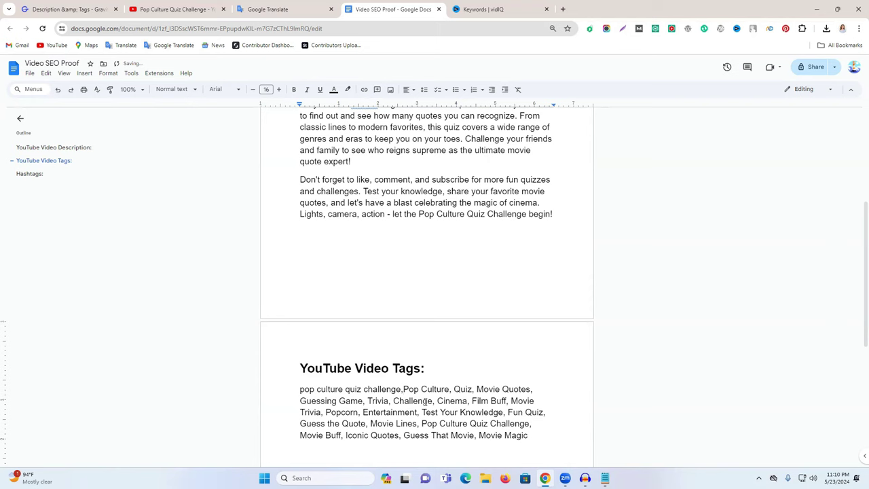
# - Review the keyword overview in vidIQ, open its related keywords and copy "pop culture trivia"
pyautogui.click(456, 6)
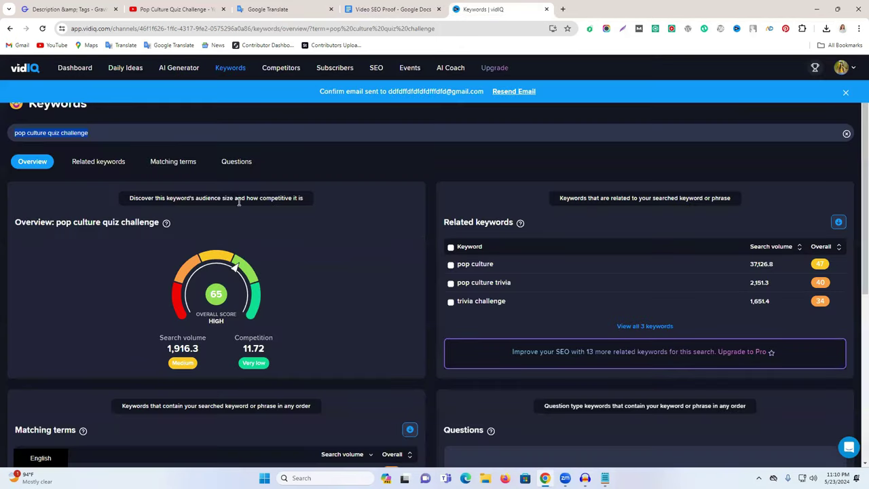
pyautogui.scroll(-2, 210, 299)
pyautogui.scroll(-2, 221, 328)
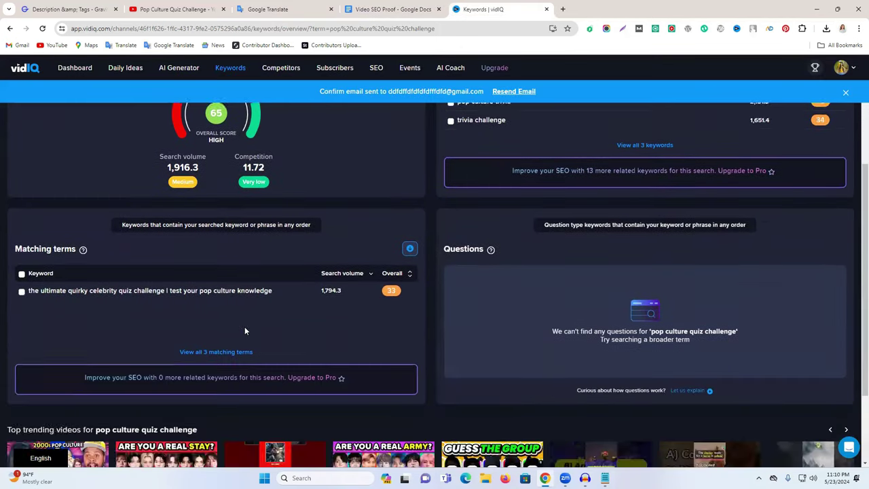
pyautogui.scroll(3, 244, 329)
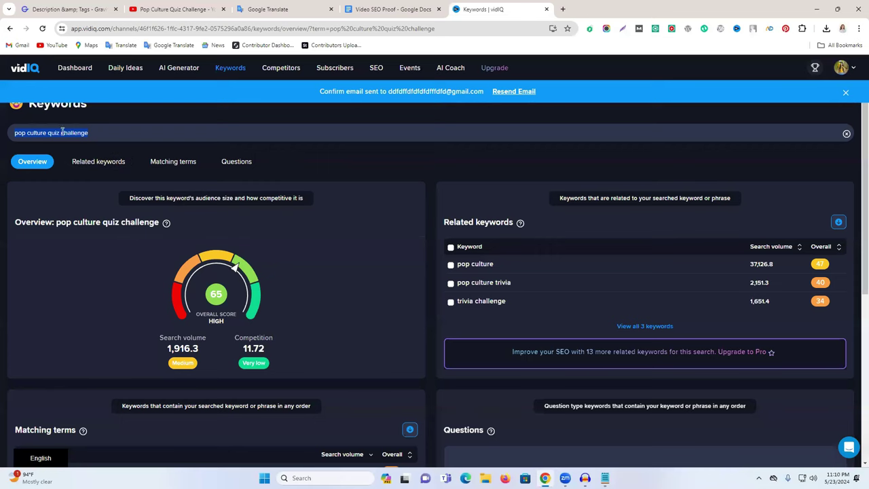
pyautogui.click(101, 166)
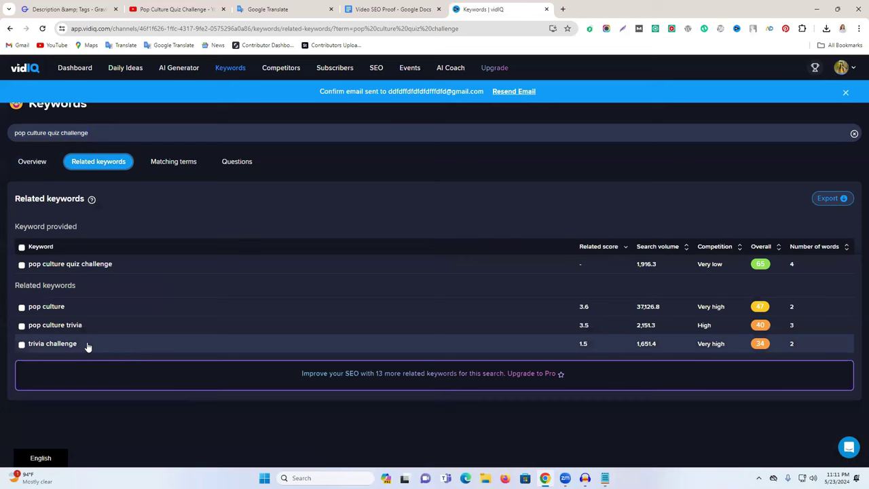
pyautogui.moveTo(97, 330); pyautogui.dragTo(29, 330)
pyautogui.hotkey('ctrl', 'c')
# - Try to paste "pop culture trivia" after the first tag in the document and undo the paste
pyautogui.click(393, 9)
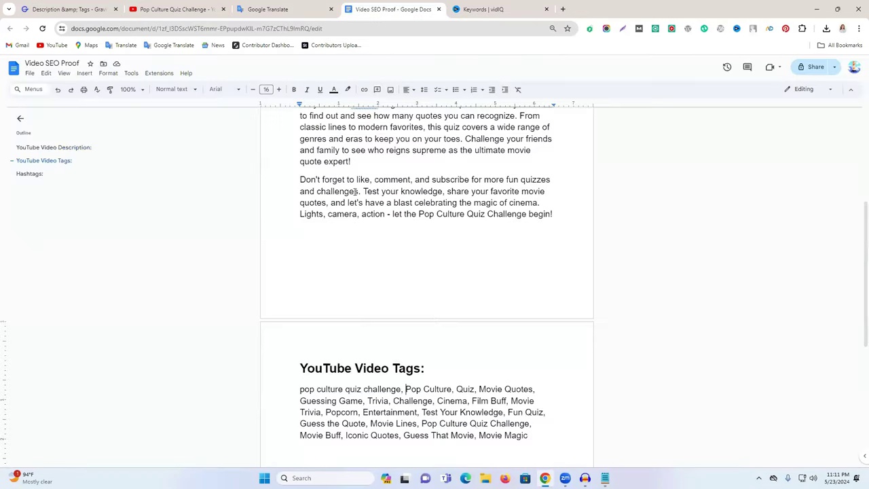
pyautogui.hotkey('ctrl', 'v')
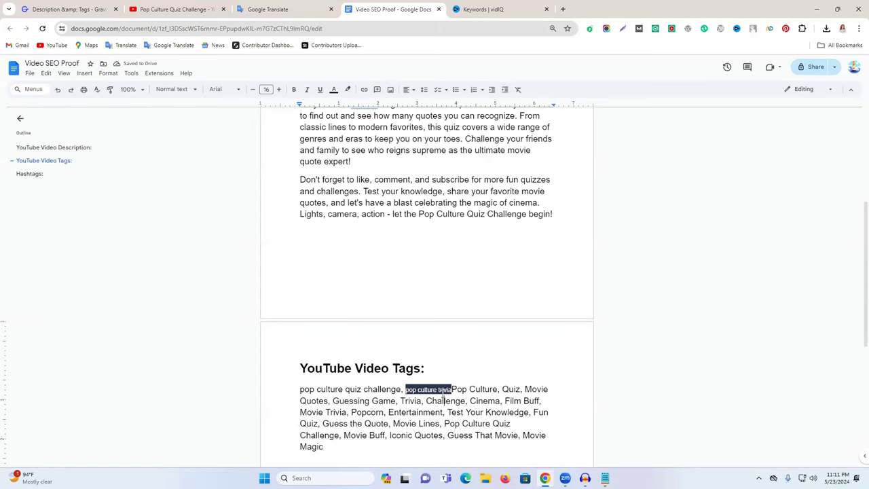
pyautogui.hotkey('ctrl', 'z')
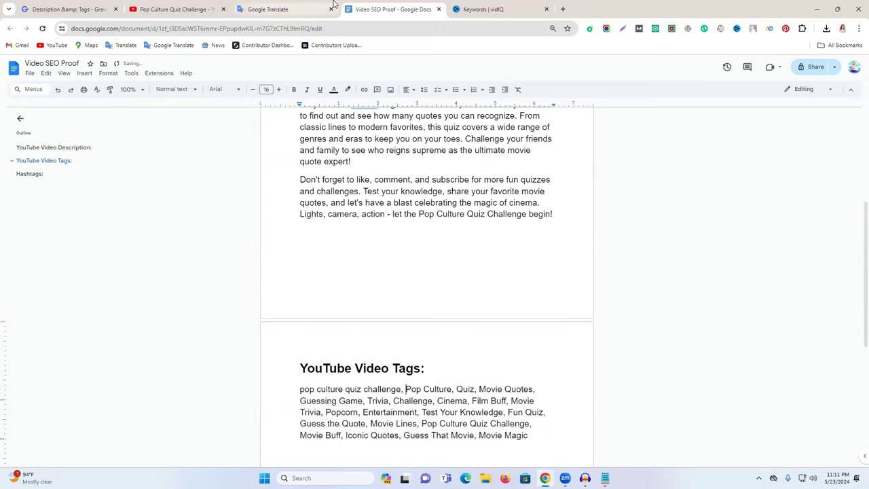
# - Strip the formatting of "pop culture trivia" through Google Translate and add it with a comma after the first tag in the document
pyautogui.hotkey('ctrl', 'shift', 'Tab')
pyautogui.click(416, 149)
pyautogui.hotkey('ctrl', 'v')
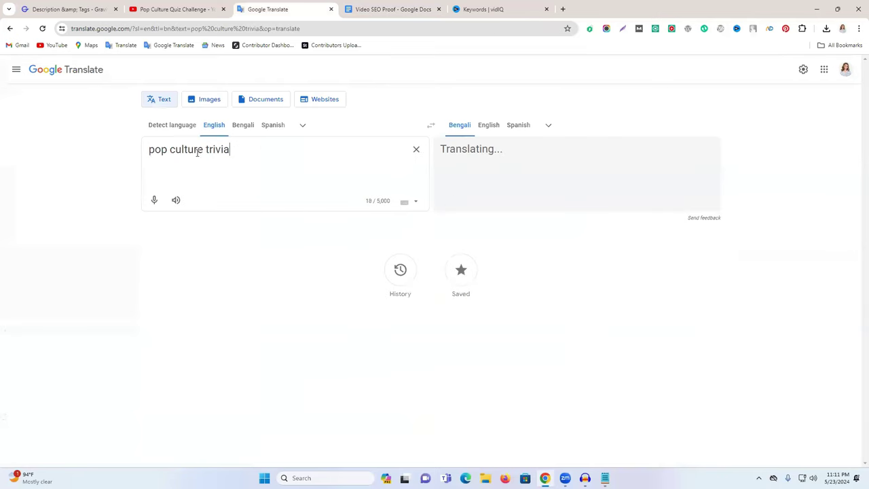
pyautogui.tripleClick(196, 149)
pyautogui.rightClick(195, 150)
pyautogui.click(221, 194)
pyautogui.hotkey('ctrl', 'Tab')
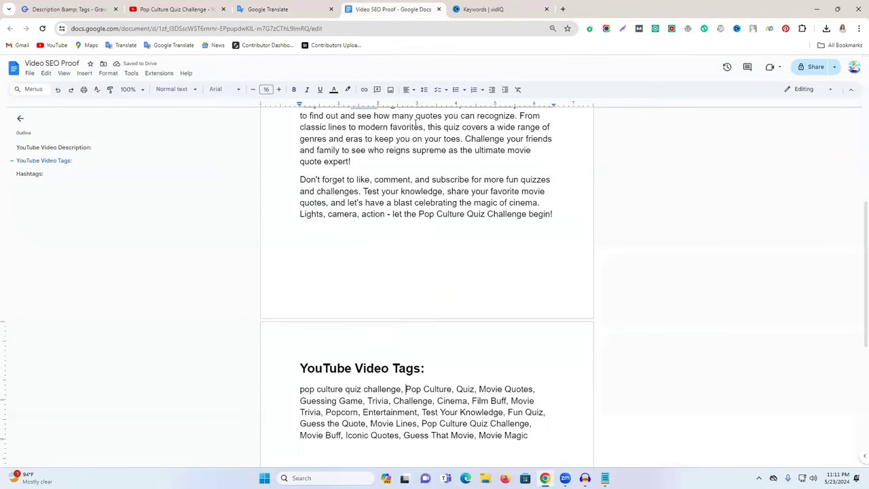
pyautogui.hotkey('ctrl', 'v')
pyautogui.write(',')
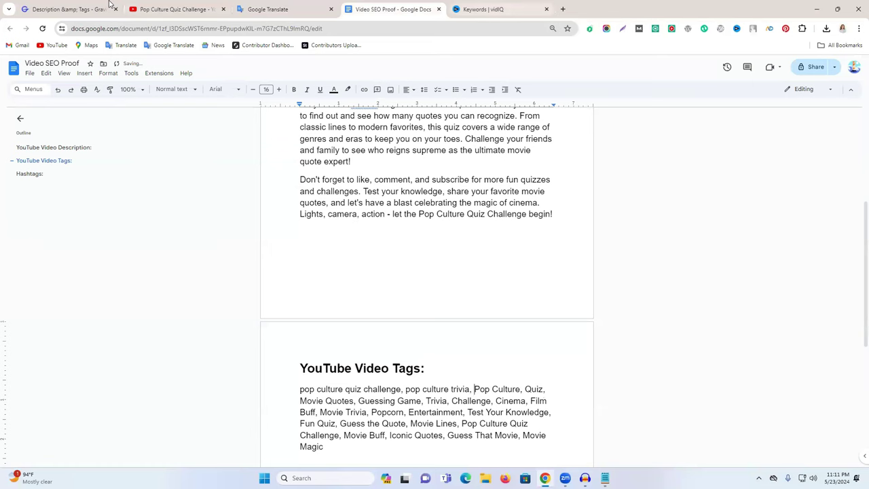
# - Return to vidIQ's related keywords for "pop culture quiz challenge" and copy "pop culture", "pop culture trivia" and "music trivia"
pyautogui.hotkey('ctrl', 'Tab')
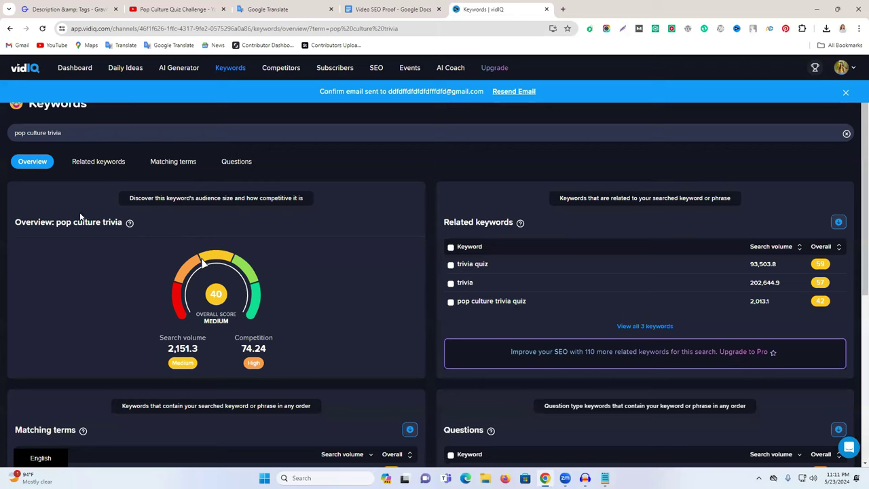
pyautogui.click(10, 30)
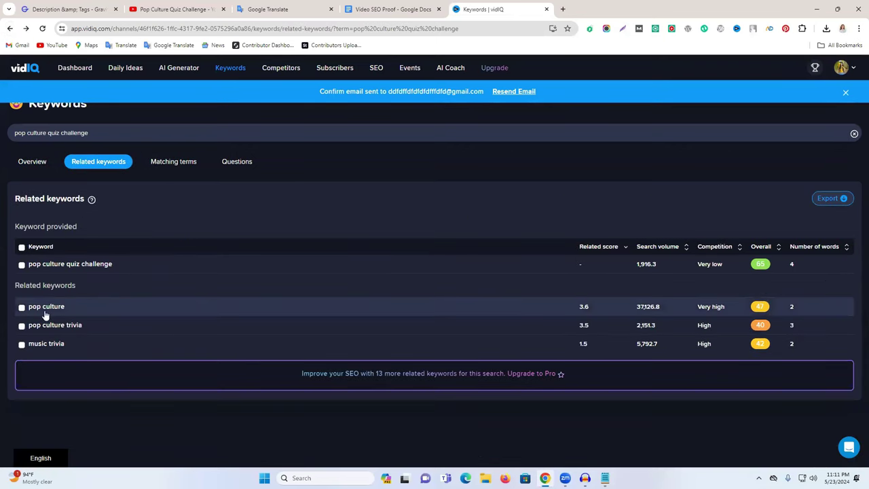
pyautogui.click(22, 307)
pyautogui.click(22, 326)
pyautogui.click(22, 344)
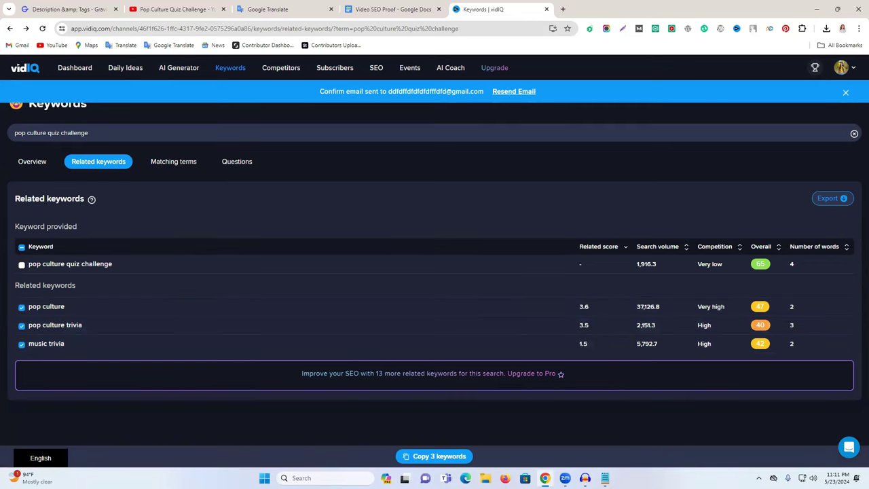
pyautogui.click(433, 456)
# - Paste the three copied keywords after "pop culture trivia" in the document's YouTube tag list and separate them from the next tag with a comma
pyautogui.click(390, 9)
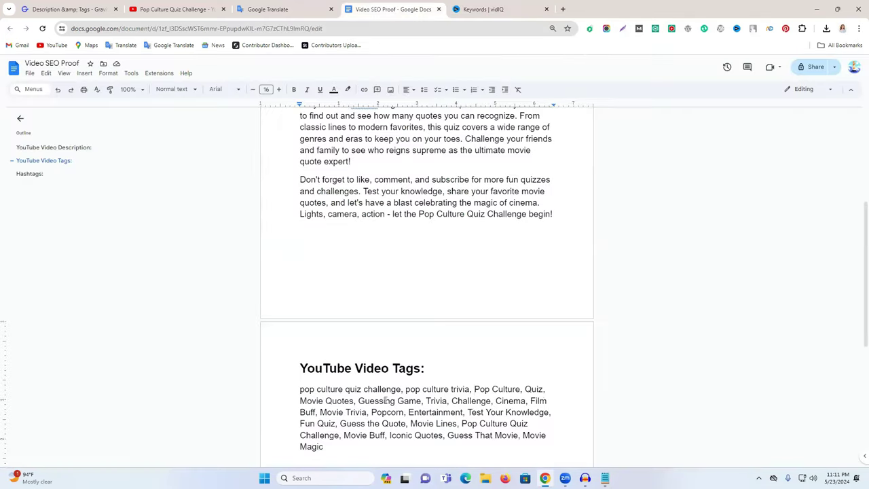
pyautogui.hotkey('ctrl', 'v')
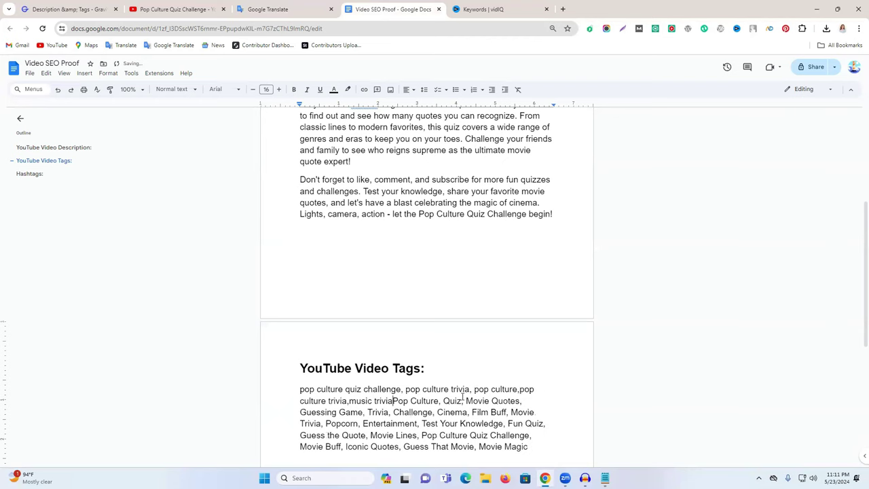
pyautogui.write(',')
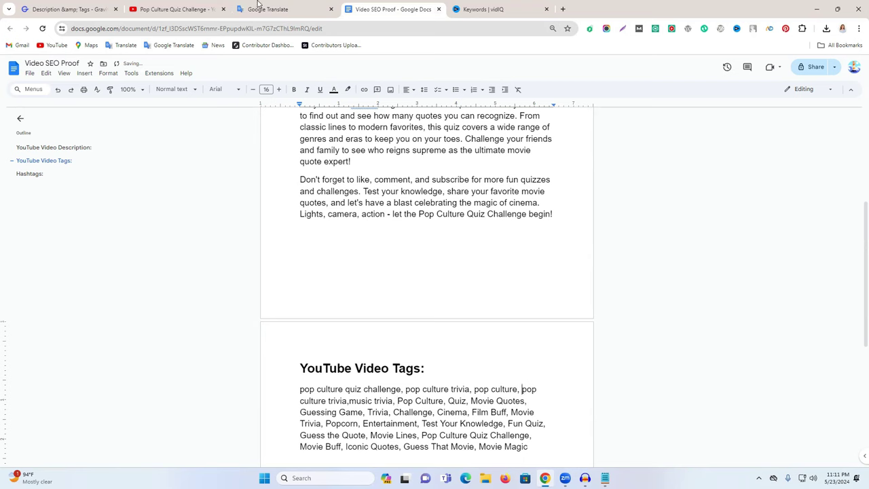
# - Copy "pop culture quiz challenge" from vidIQ's matching terms and add it with a comma after "pop culture" in the document's tag list
pyautogui.click(502, 7)
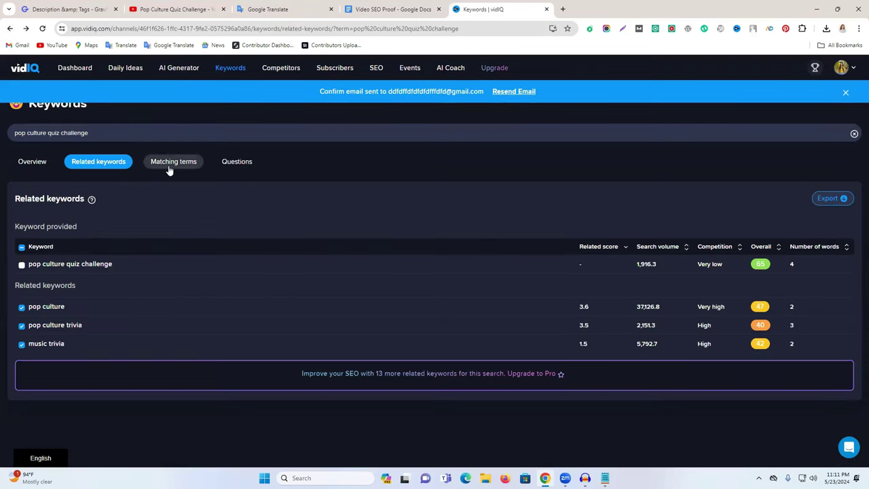
pyautogui.click(170, 166)
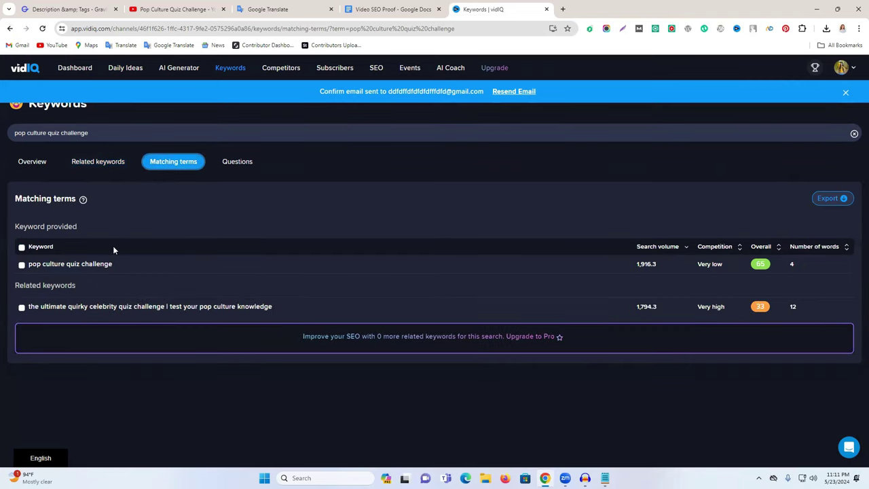
pyautogui.click(22, 265)
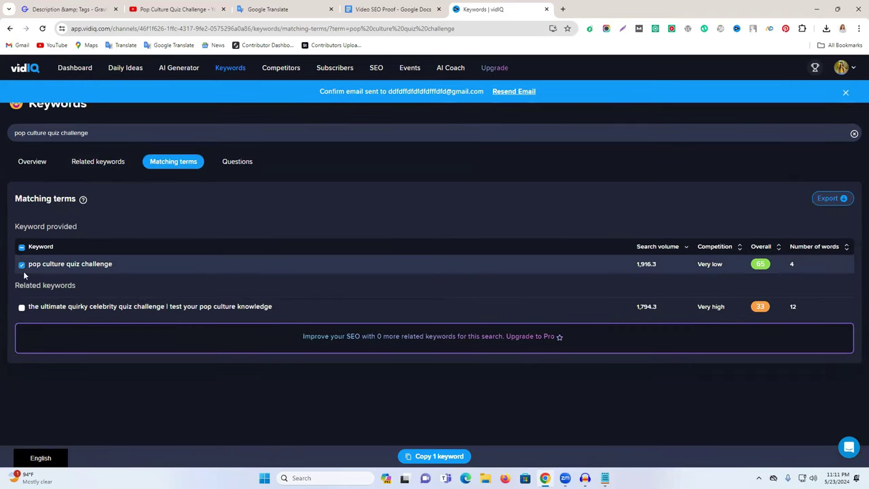
pyautogui.click(434, 456)
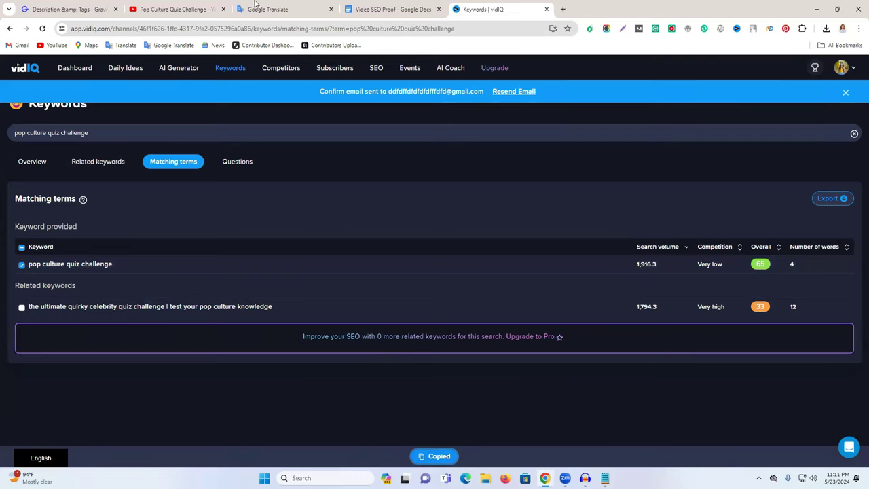
pyautogui.click(390, 9)
pyautogui.hotkey('ctrl', 'v')
pyautogui.write(',')
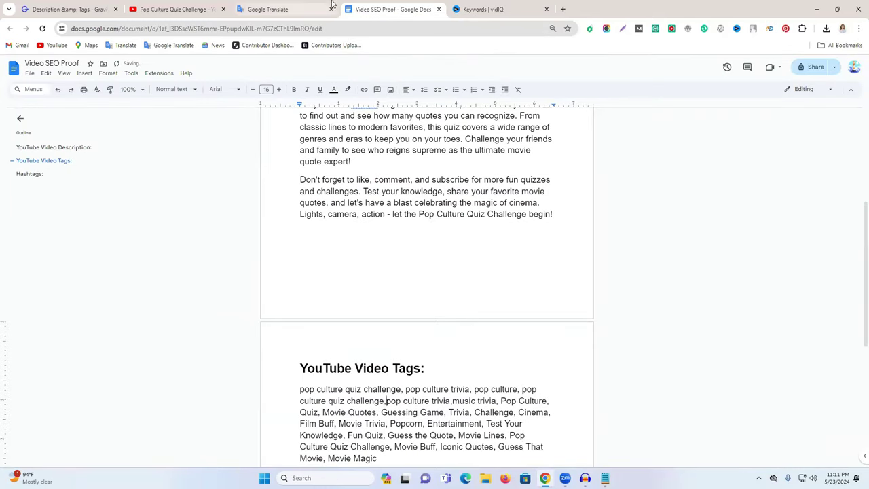
# - Check the related keywords, questions and overview for "pop culture quiz challenge" in vidIQ
pyautogui.click(482, 9)
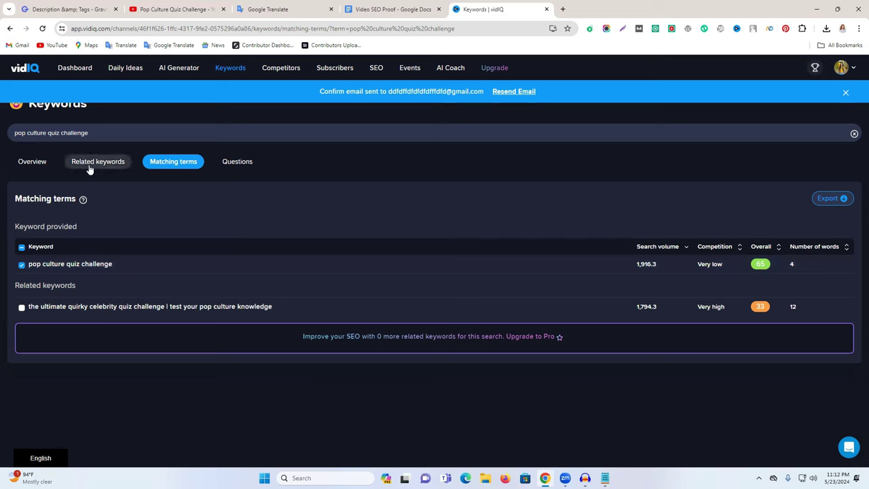
pyautogui.click(4, 28)
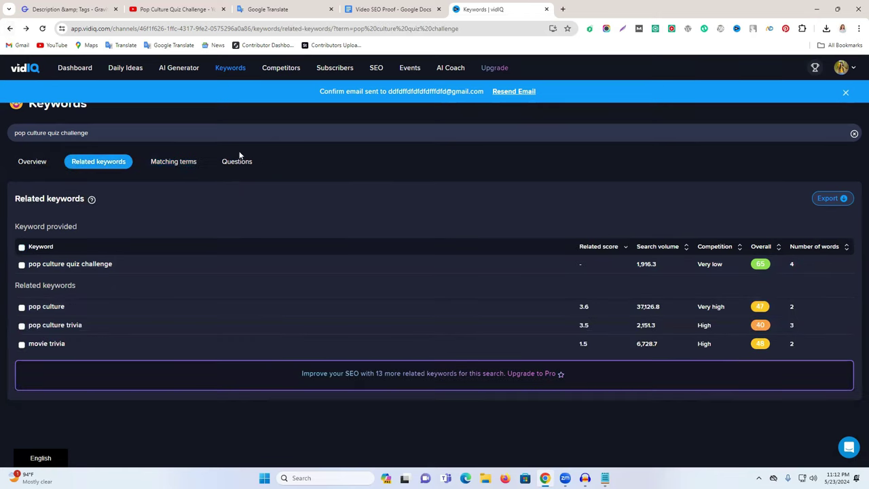
pyautogui.click(239, 164)
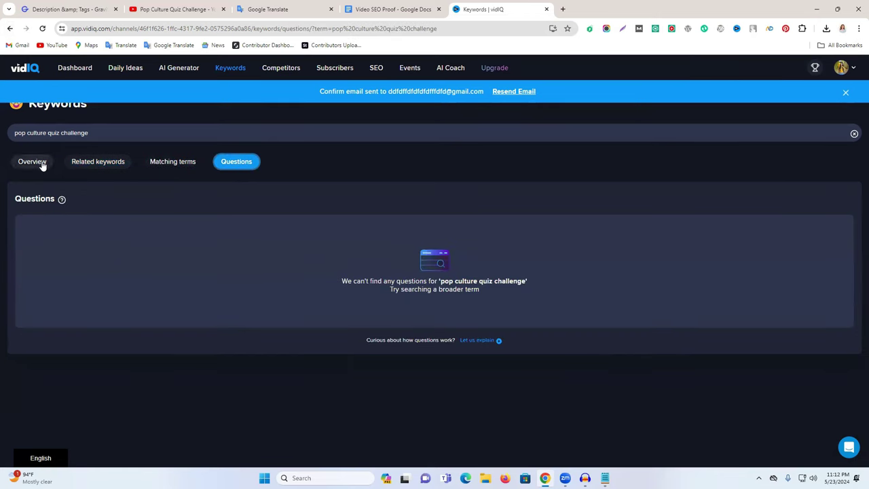
pyautogui.click(34, 163)
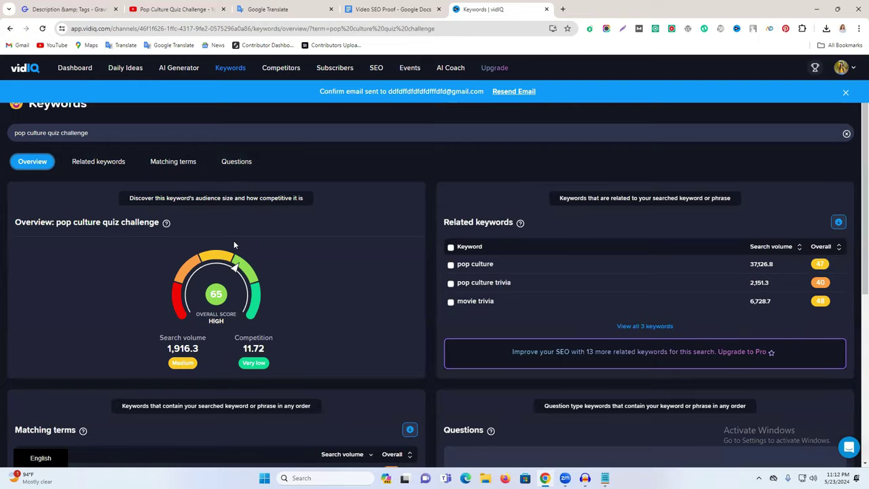
pyautogui.scroll(-2, 236, 243)
pyautogui.scroll(2, 235, 238)
pyautogui.click(111, 167)
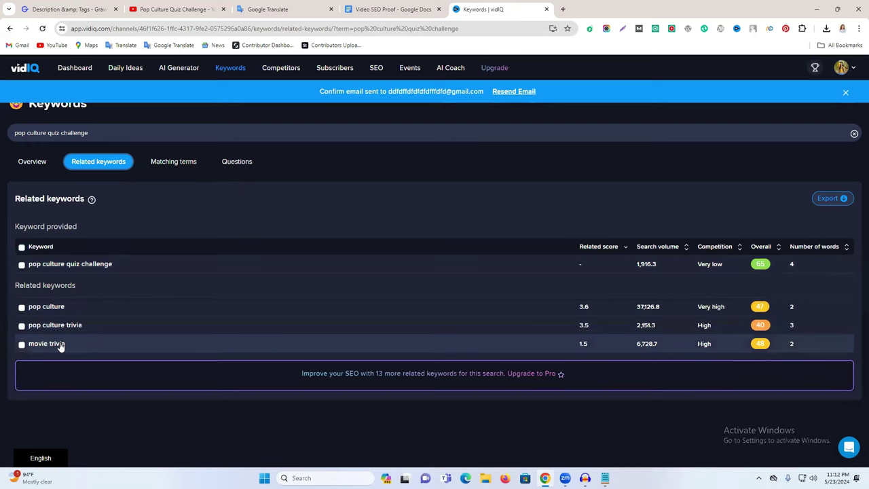
# - Open the keyword "pop culture" and copy its related keywords "pop culture moments", "culture crisis" and "pop culture moments that keep me up at night"
pyautogui.click(58, 307)
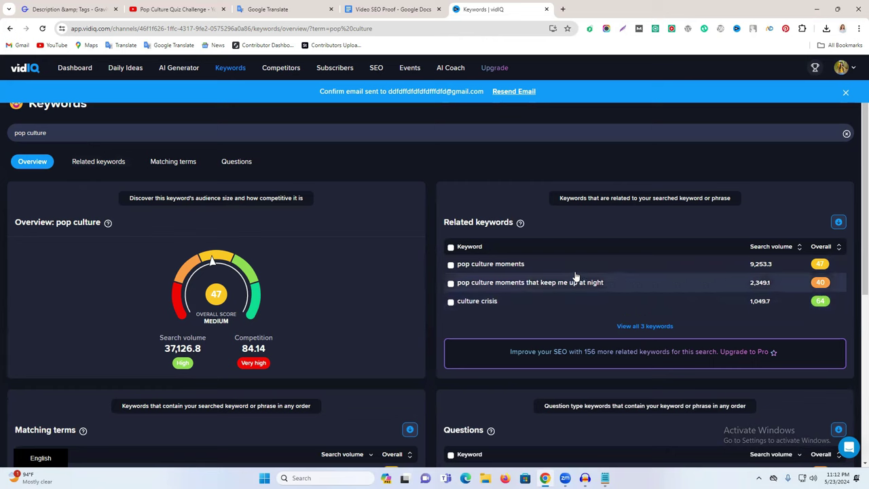
pyautogui.click(450, 266)
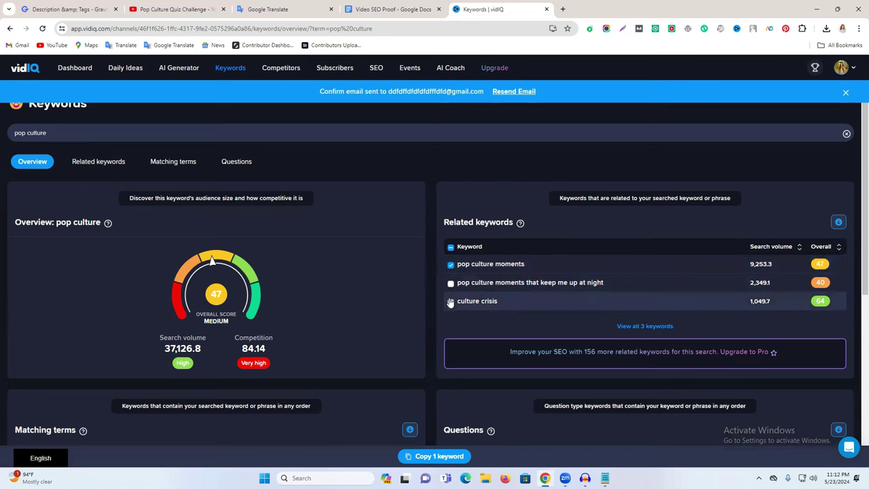
pyautogui.click(450, 302)
pyautogui.click(450, 284)
pyautogui.scroll(-2, 547, 300)
pyautogui.scroll(-2, 481, 355)
pyautogui.click(434, 456)
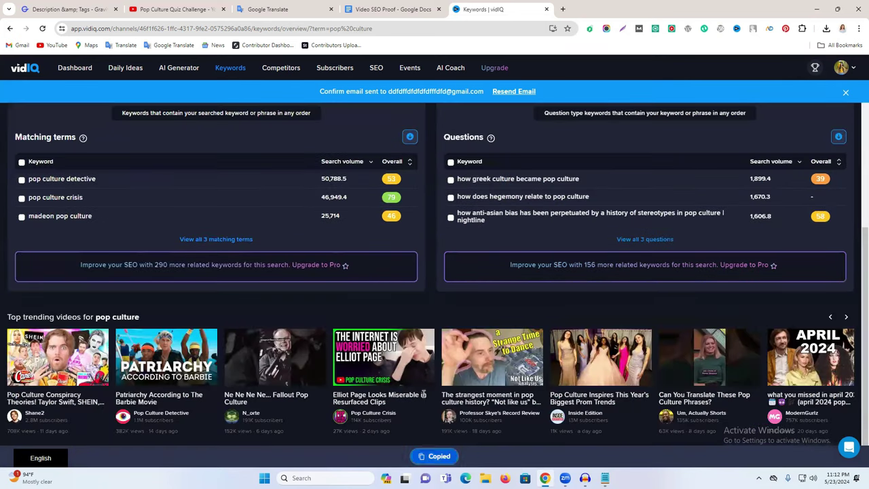
# - Paste the copied "pop culture" related keywords with a trailing comma after the second "pop culture quiz challenge" in the document's tag list
pyautogui.click(393, 9)
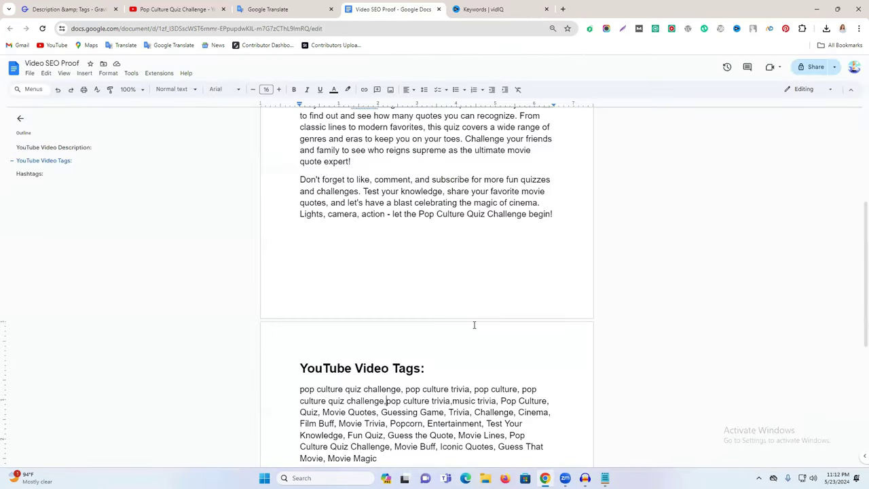
pyautogui.hotkey('ctrl', 'v')
pyautogui.write(',')
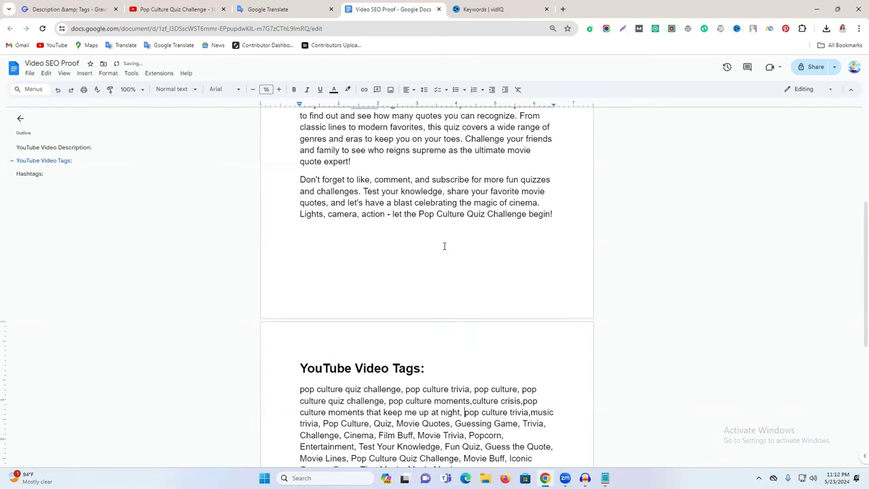
pyautogui.click(479, 8)
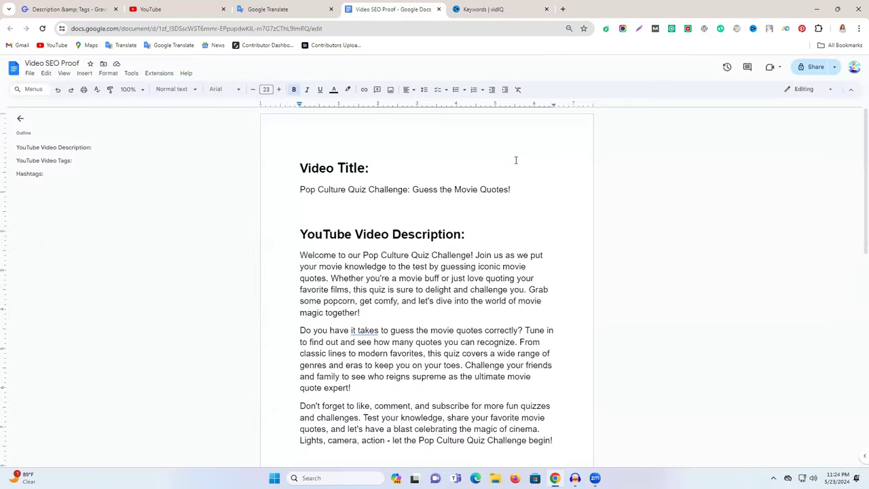
# - Share the document with anyone with the link, keeping the Viewer role, and copy the sharing link
pyautogui.scroll(-10, 462, 148)
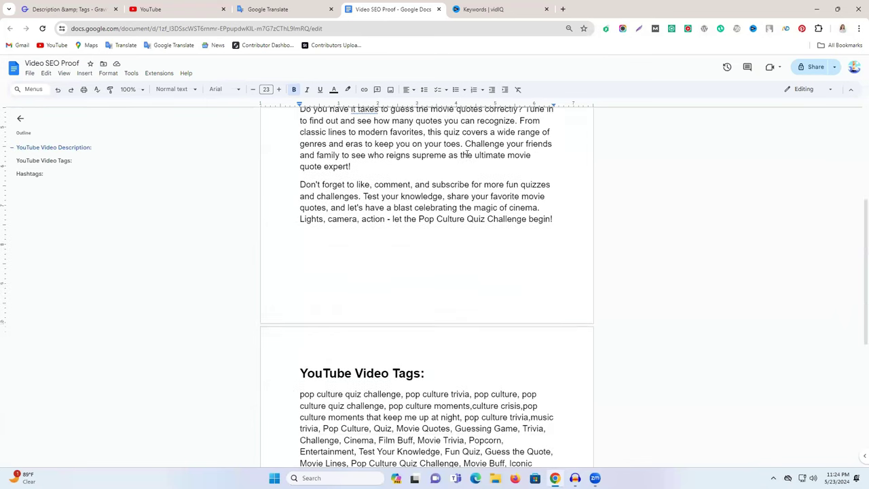
pyautogui.scroll(10, 450, 140)
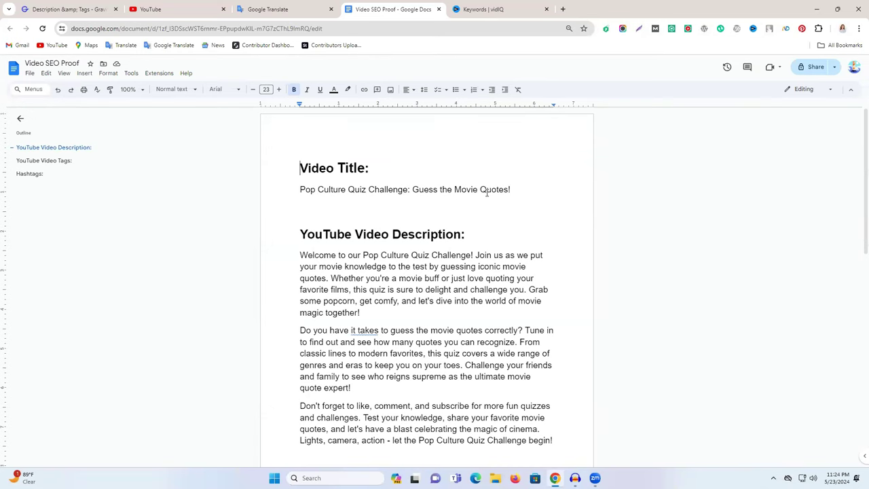
pyautogui.click(810, 68)
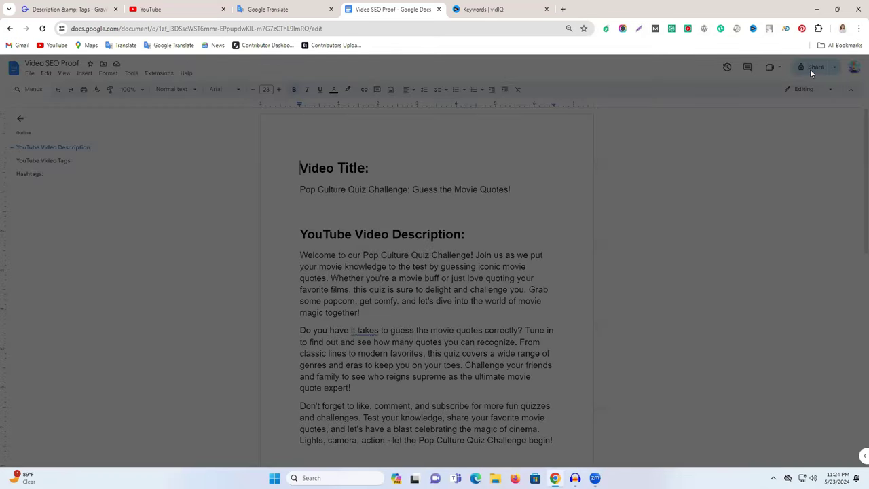
pyautogui.click(379, 299)
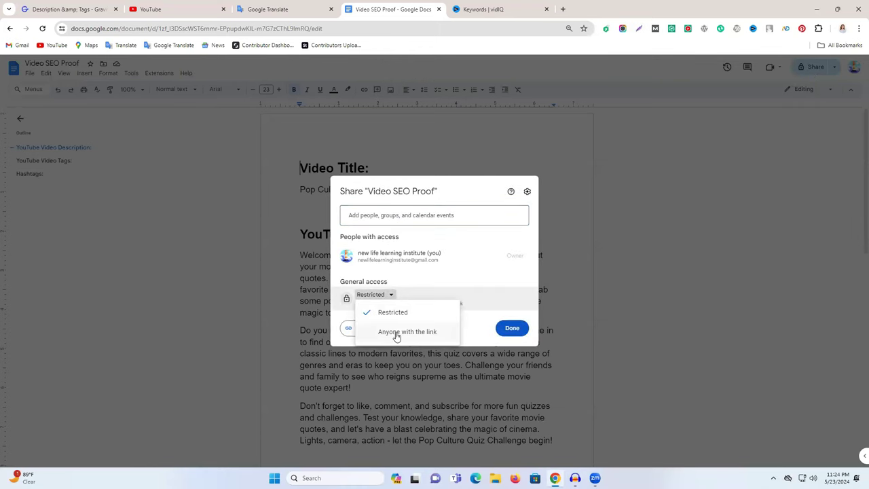
pyautogui.click(396, 332)
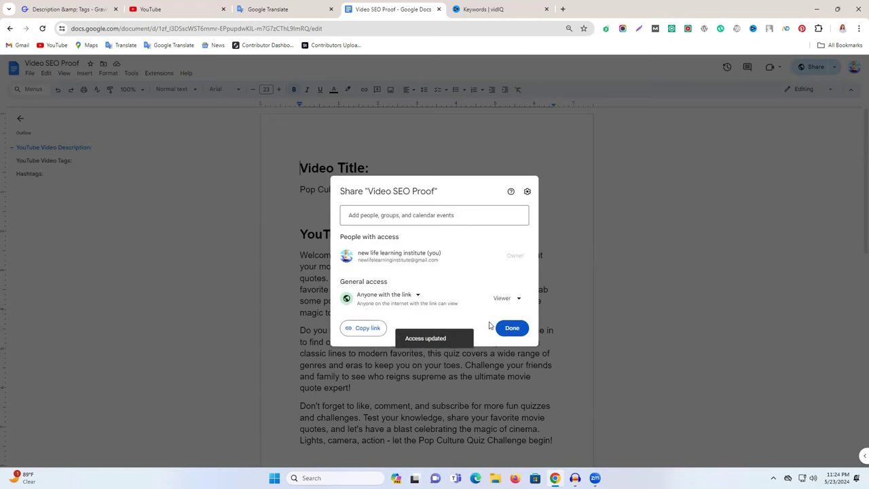
pyautogui.click(511, 300)
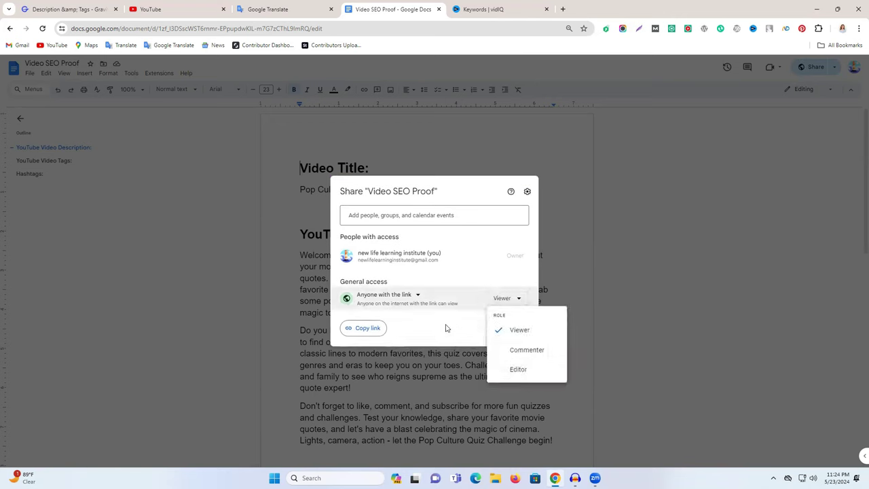
pyautogui.click(362, 333)
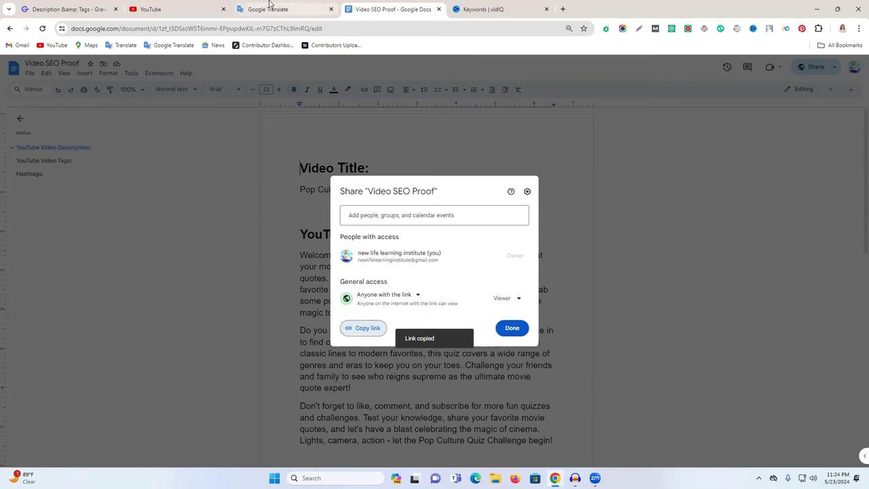
# - Paste the copied sharing link into Google Translate as source text, and close the sharing dialog in the Google Docs document
pyautogui.click(324, 9)
pyautogui.click(416, 148)
pyautogui.rightClick(197, 157)
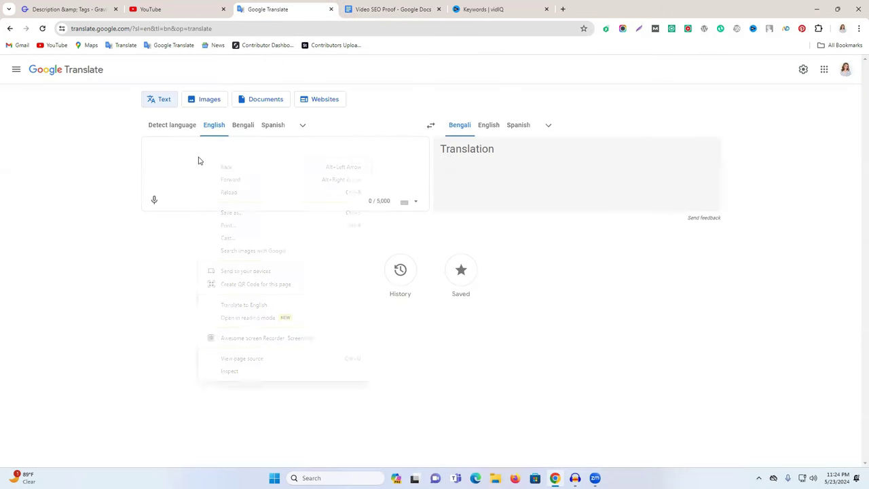
pyautogui.click(217, 253)
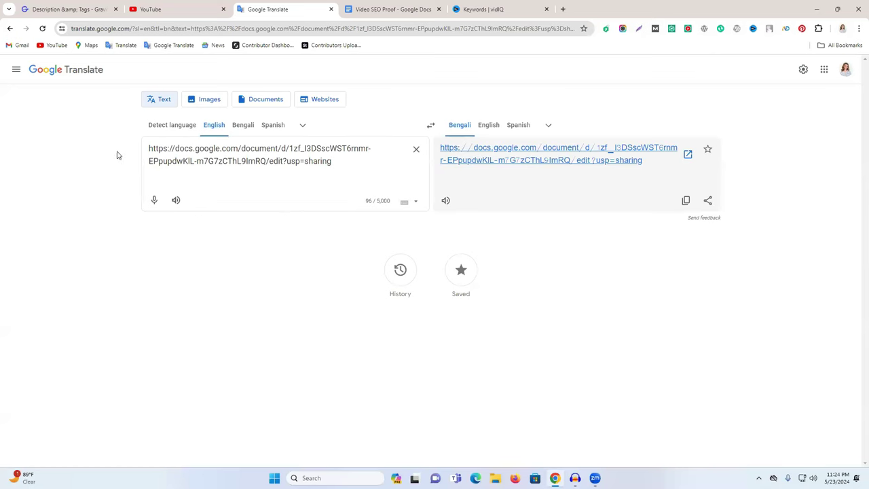
pyautogui.click(427, 7)
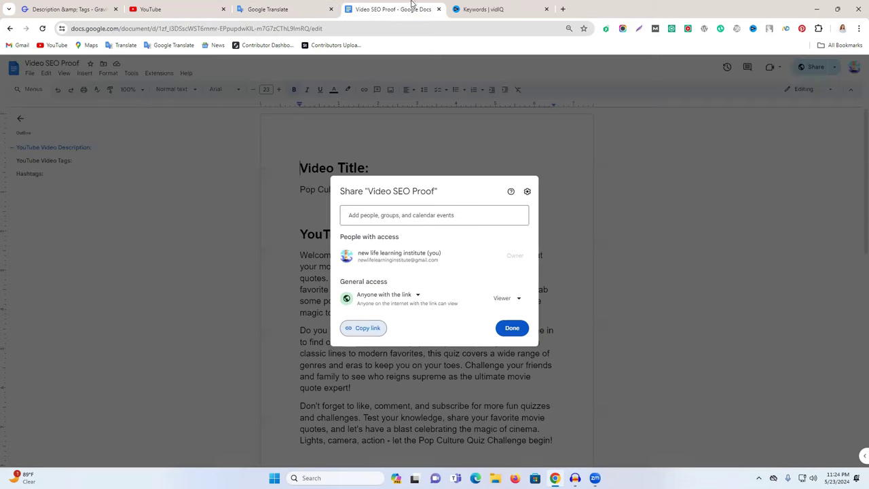
pyautogui.click(640, 132)
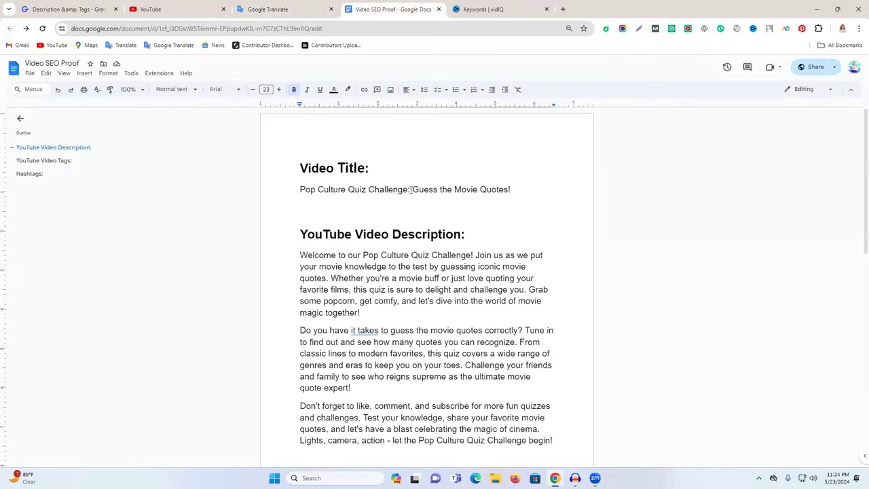
pyautogui.scroll(-2, 376, 197)
pyautogui.scroll(-6, 396, 218)
pyautogui.scroll(3, 427, 284)
pyautogui.scroll(5, 427, 284)
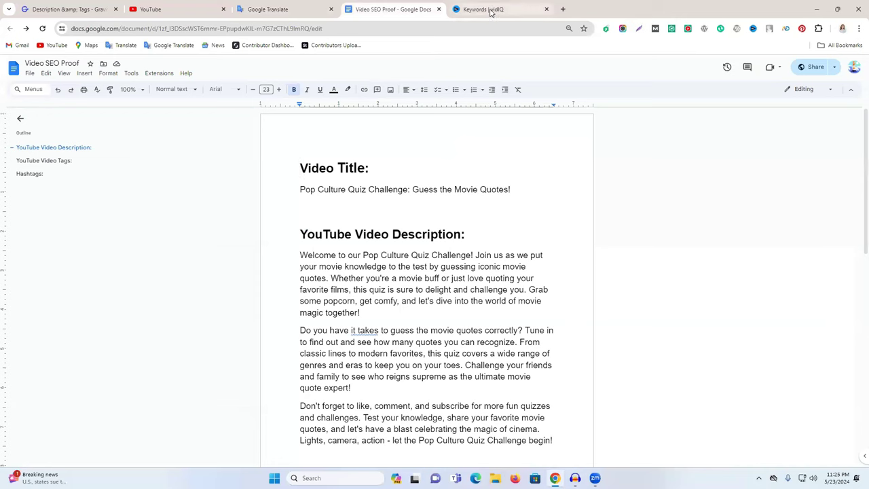
pyautogui.moveTo(491, 12)
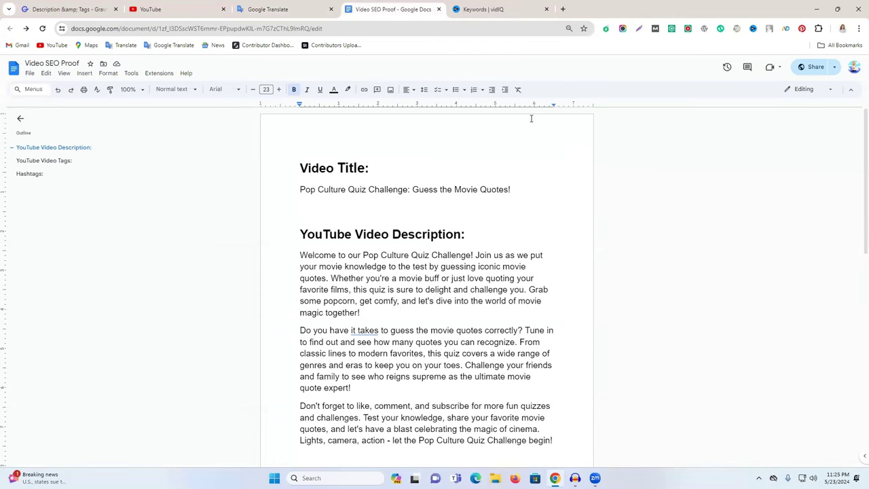